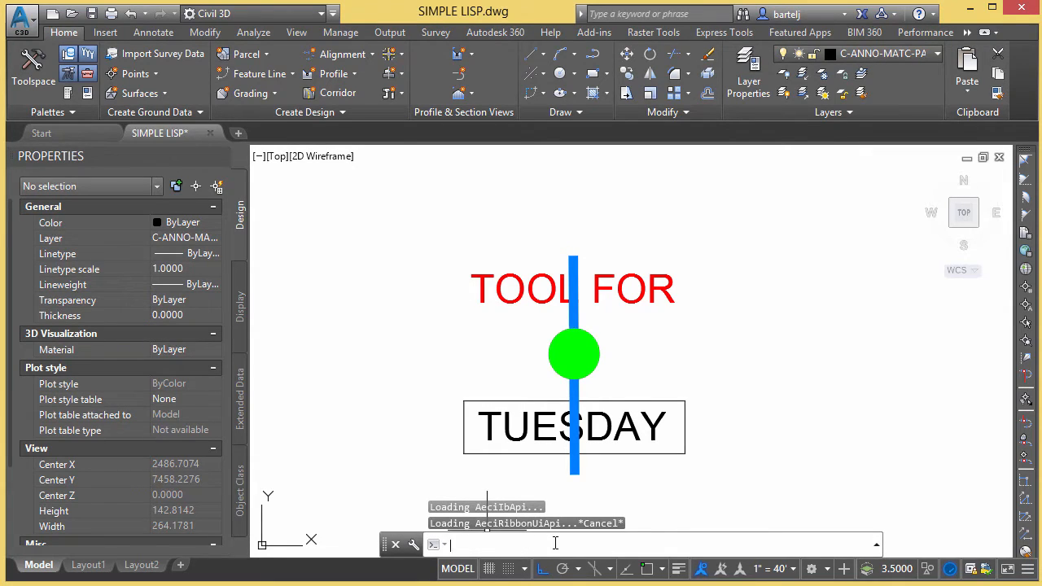
text(hatchto)
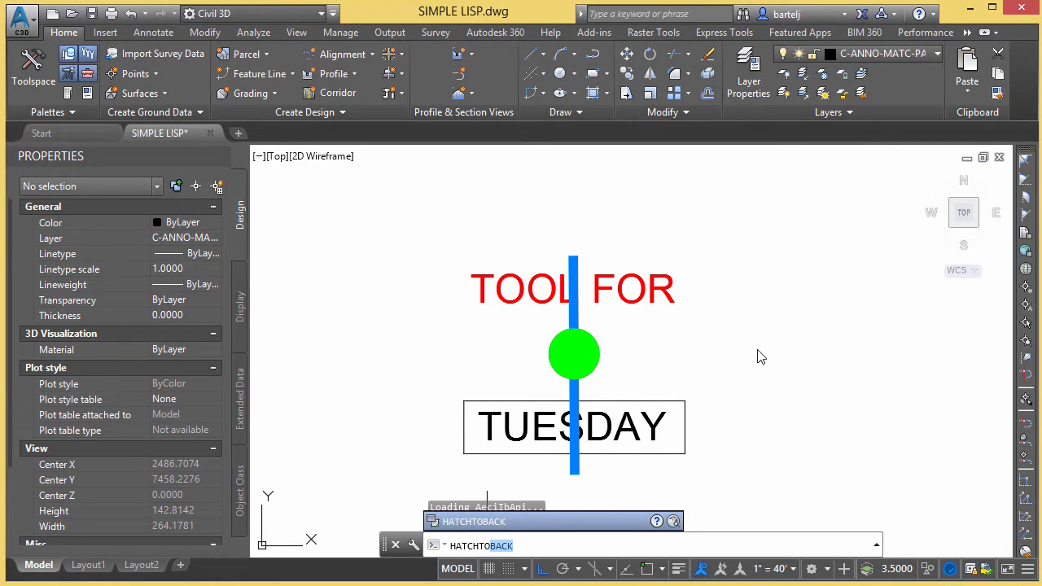
key(Escape)
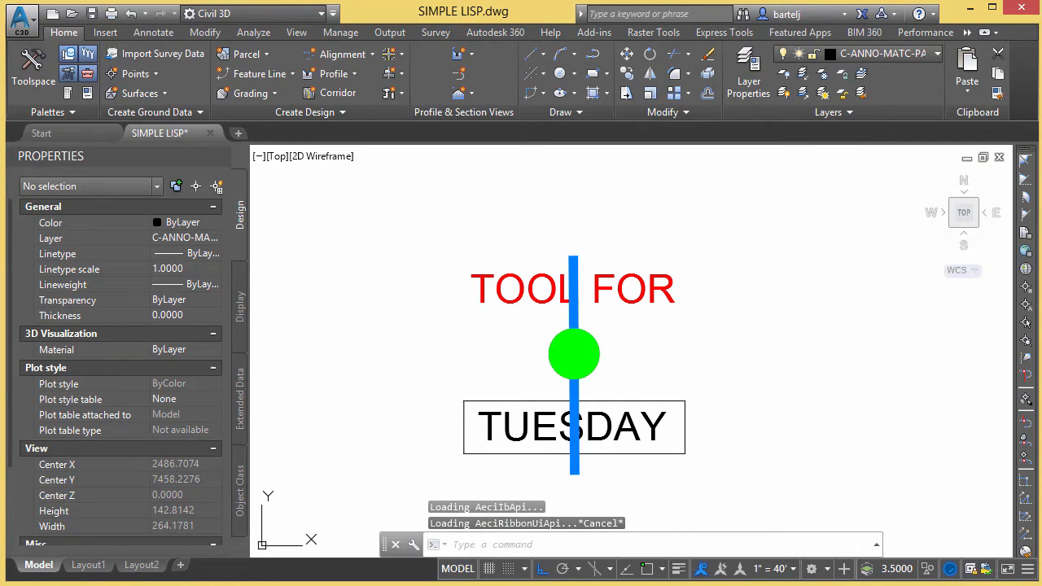
Switch to File Explorer and delete the existing Tuesday.lsp file from the LISP folder.
key(alt+Tab)
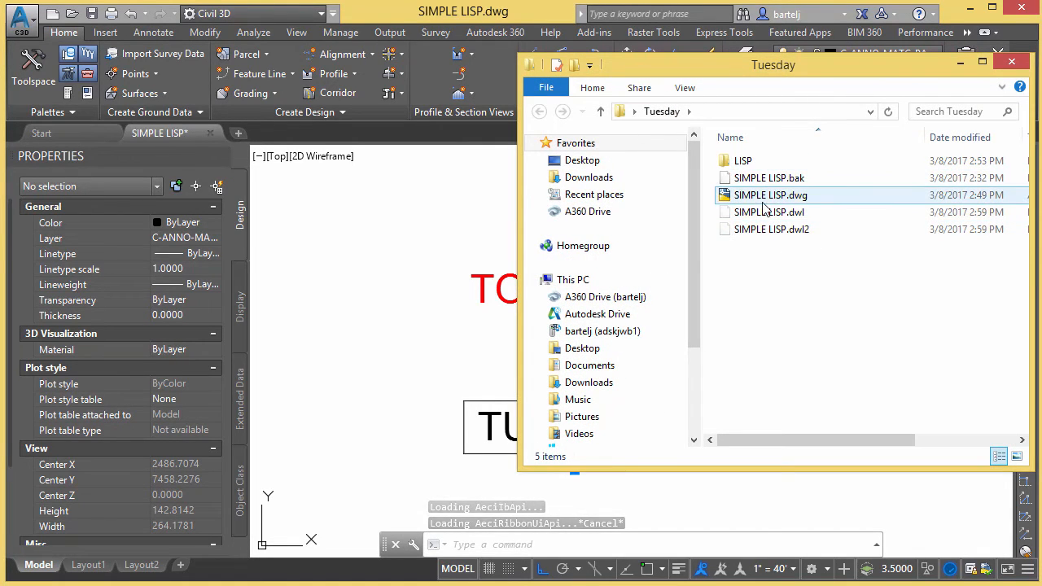
double_click(738, 163)
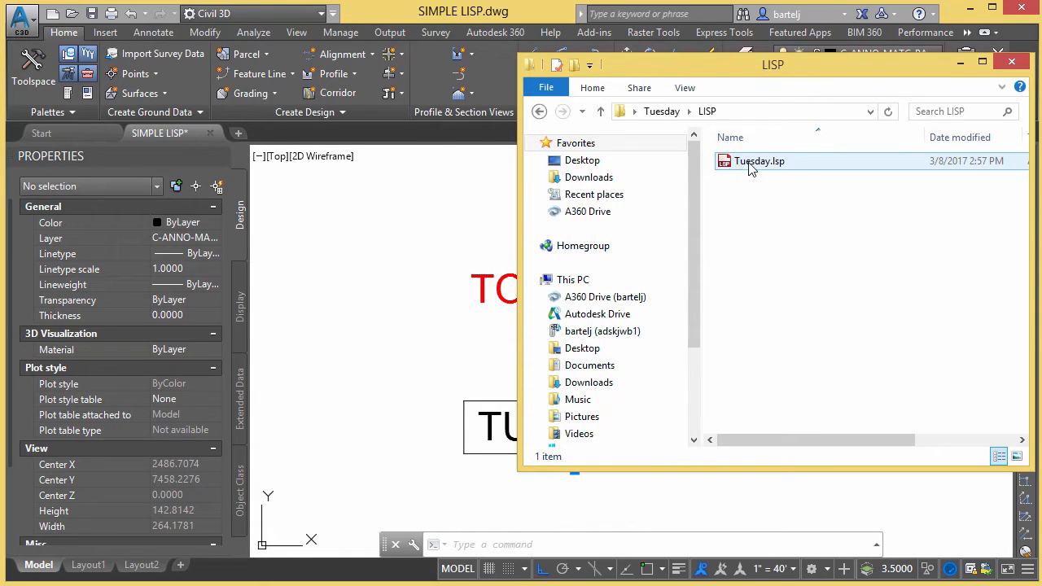
right_click(738, 163)
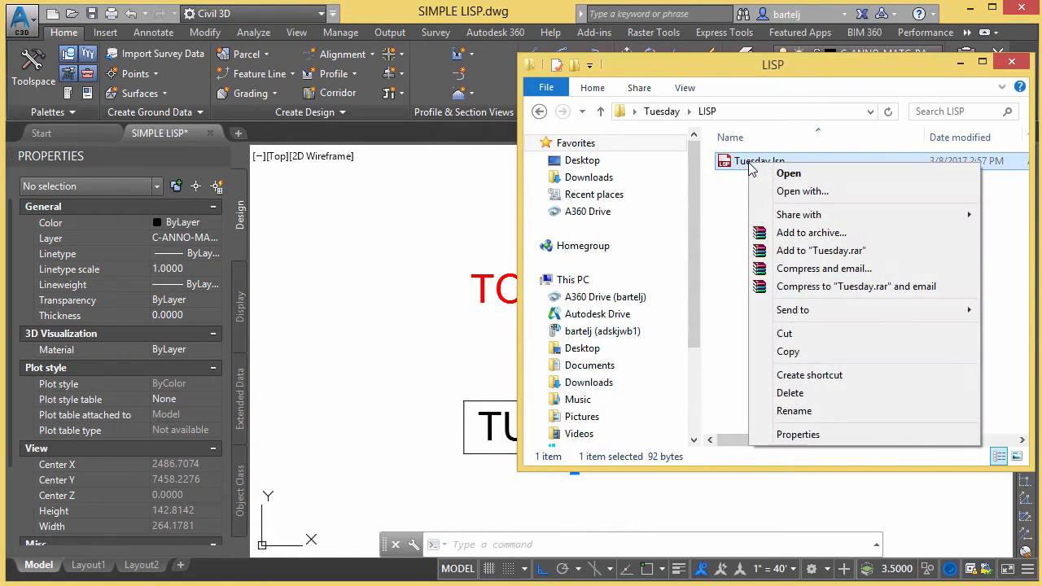
click(814, 392)
Create a new text document in the LISP folder and name it Tuesday.lsp, accepting the extension change.
right_click(742, 228)
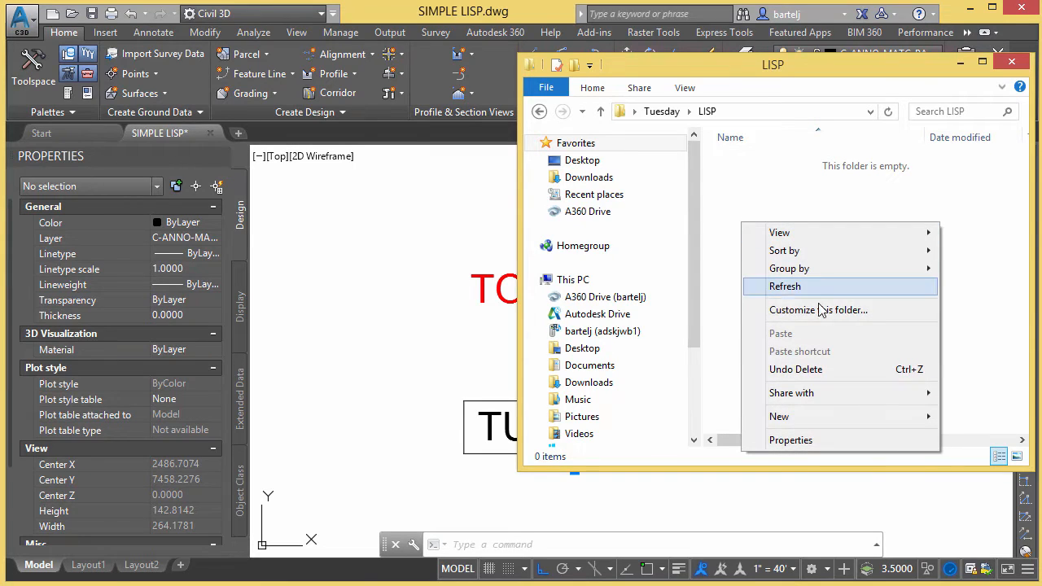
mouse_move(811, 417)
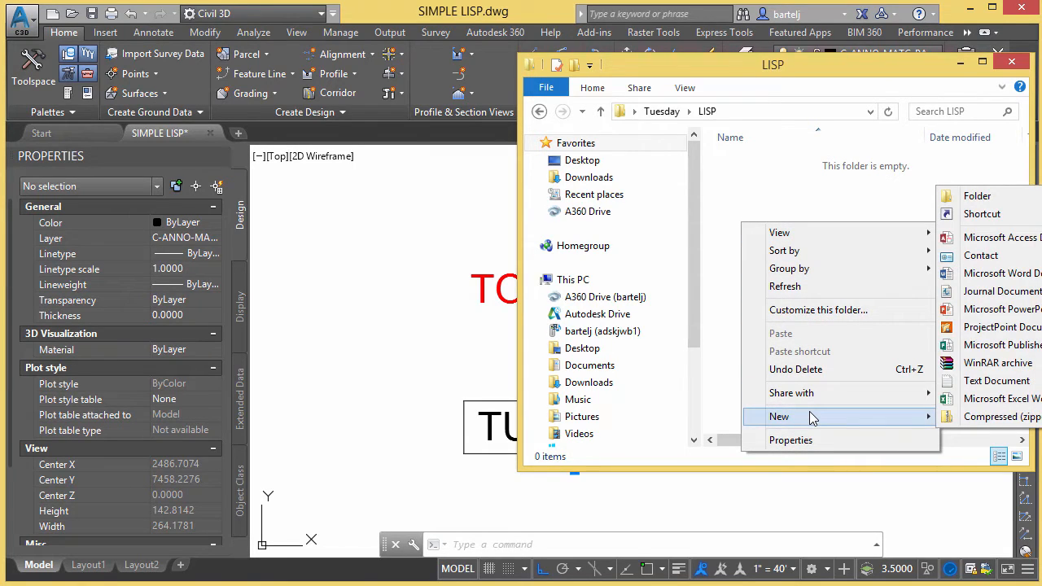
click(979, 380)
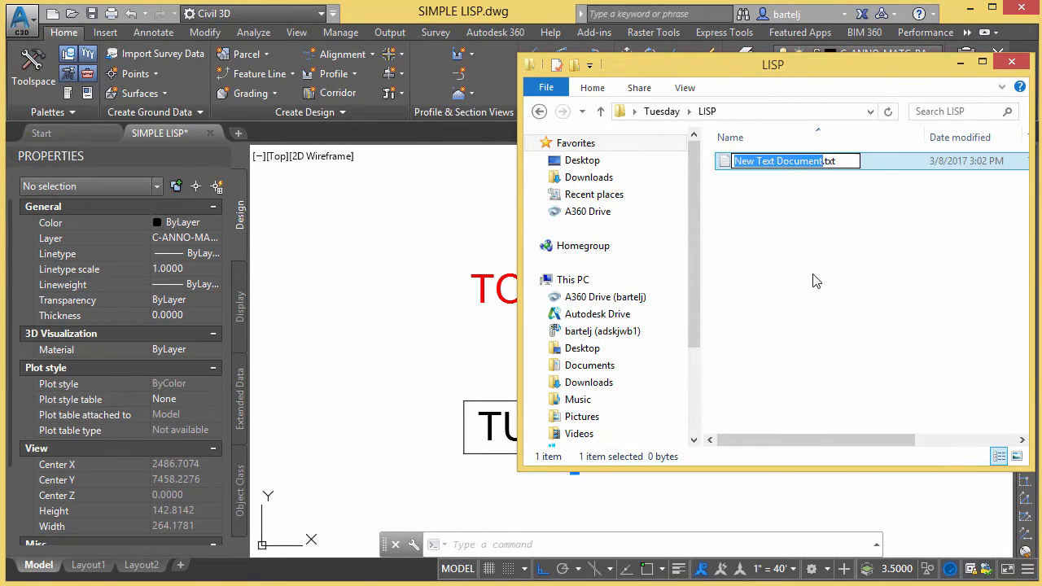
text(Tuesday)
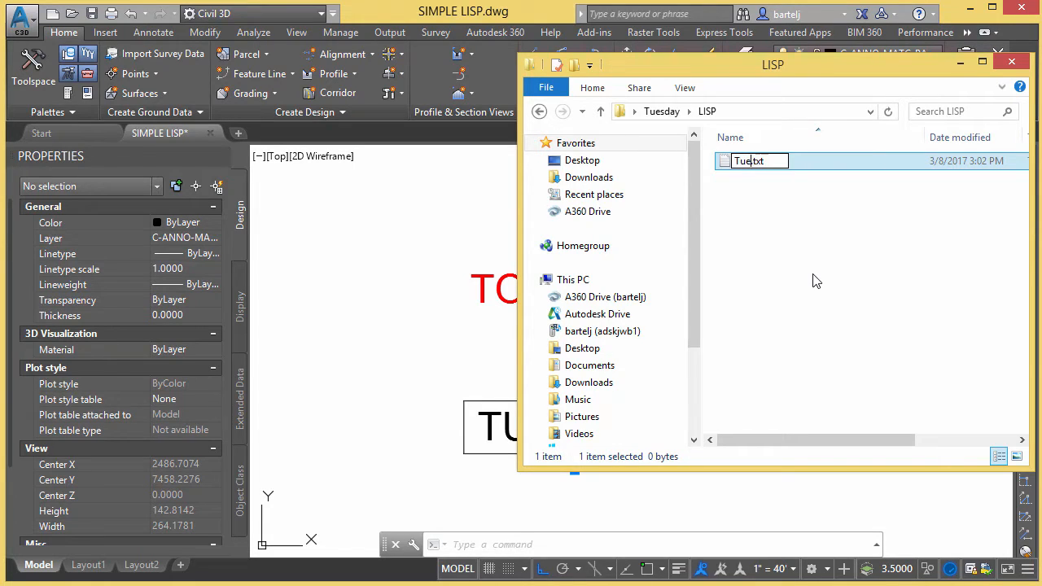
text(.lsp)
key(Delete)
key(Delete)
key(Delete)
key(Delete)
key(Return)
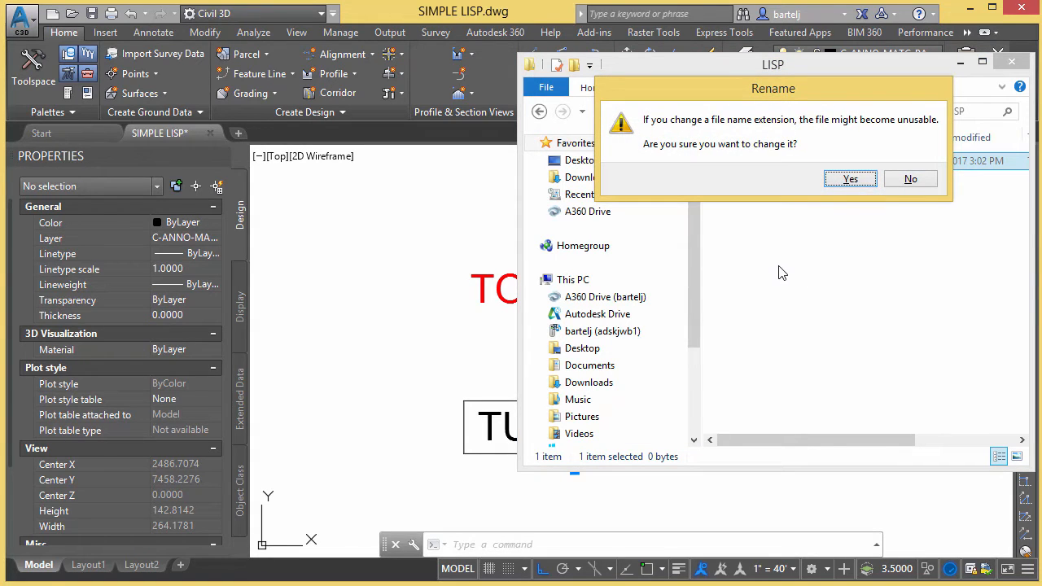
click(839, 183)
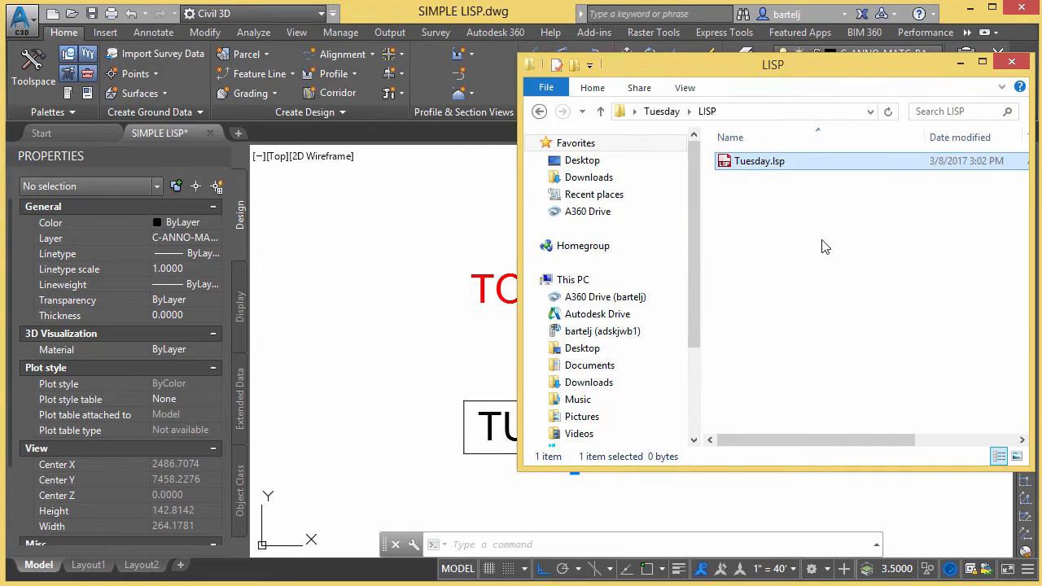
Open Tuesday.lsp in Notepad and write the line (defun c:htb()(command "hatchtoback")(princ)).
double_click(756, 166)
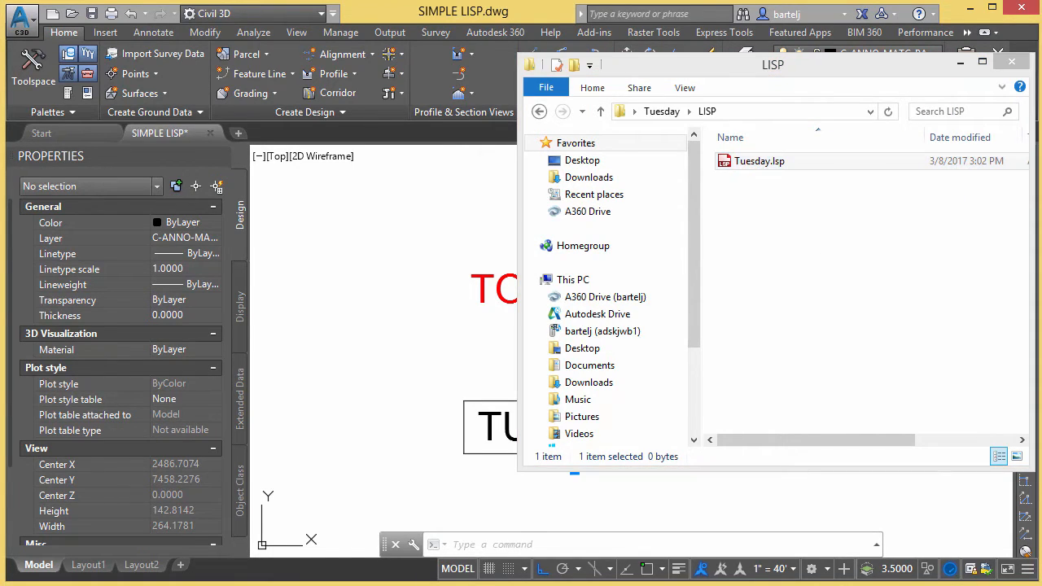
drag(499, 16, 498, 76)
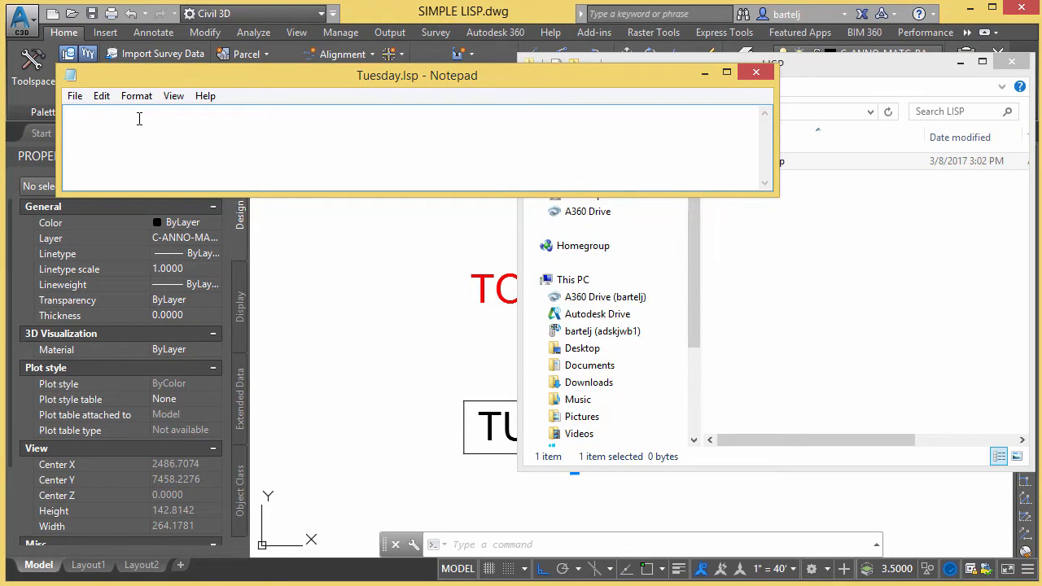
text((defun c)
text(:htb()()
text(command)
text(")
text(hat)
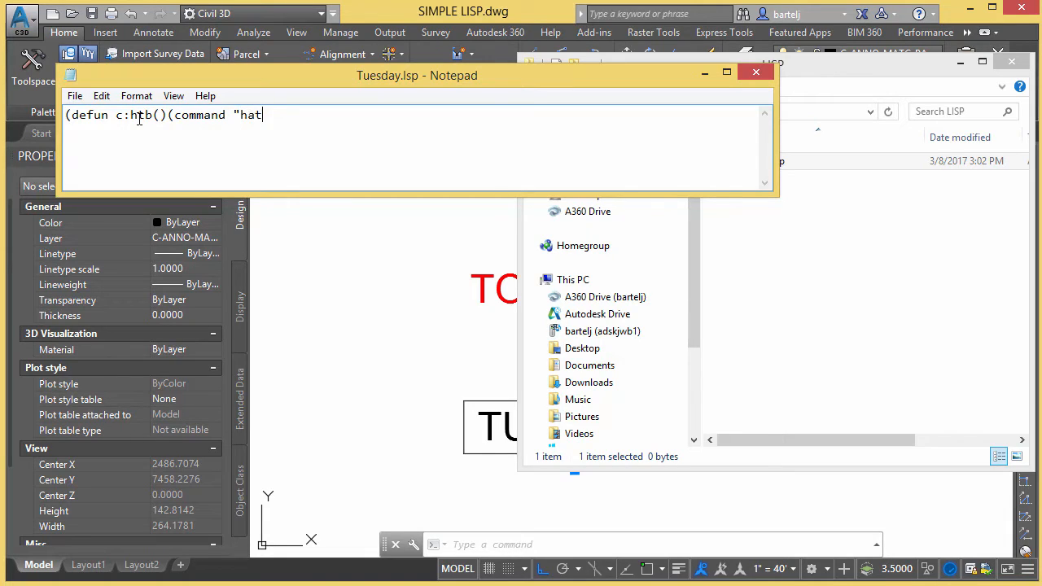
text(chtoback"))
text((princ)))
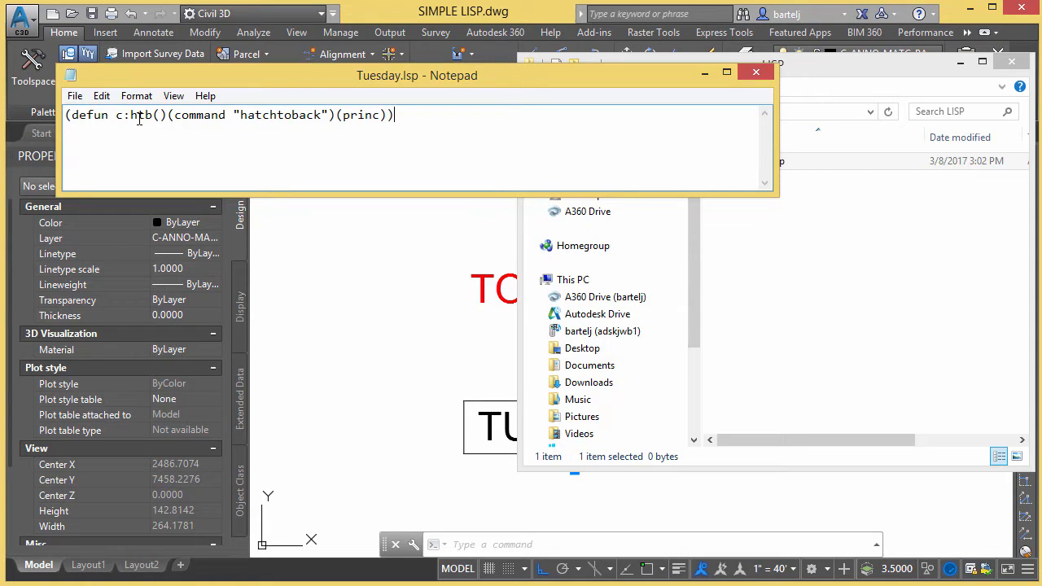
Save Tuesday.lsp and close Notepad.
click(74, 95)
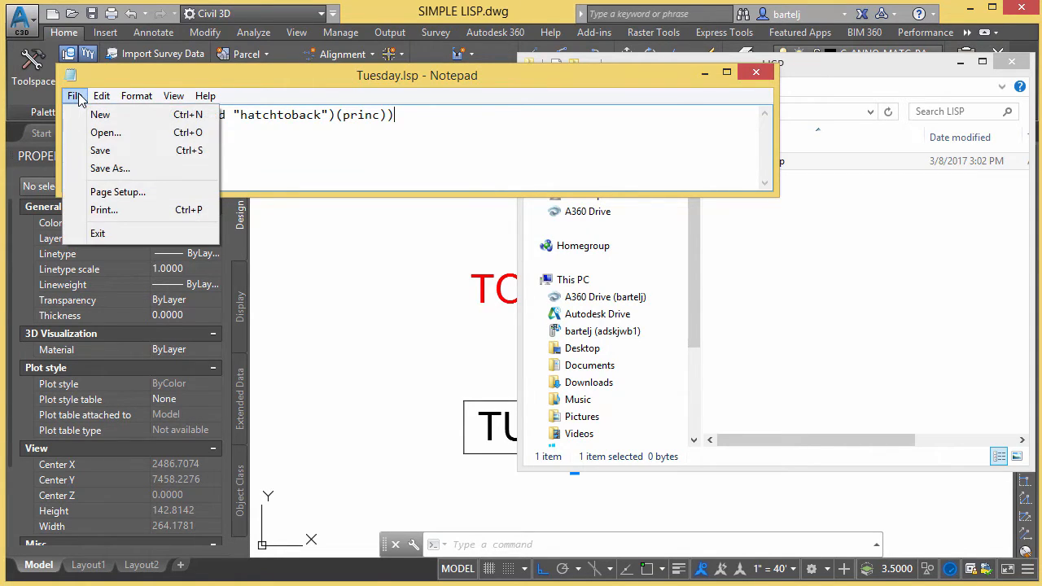
click(100, 151)
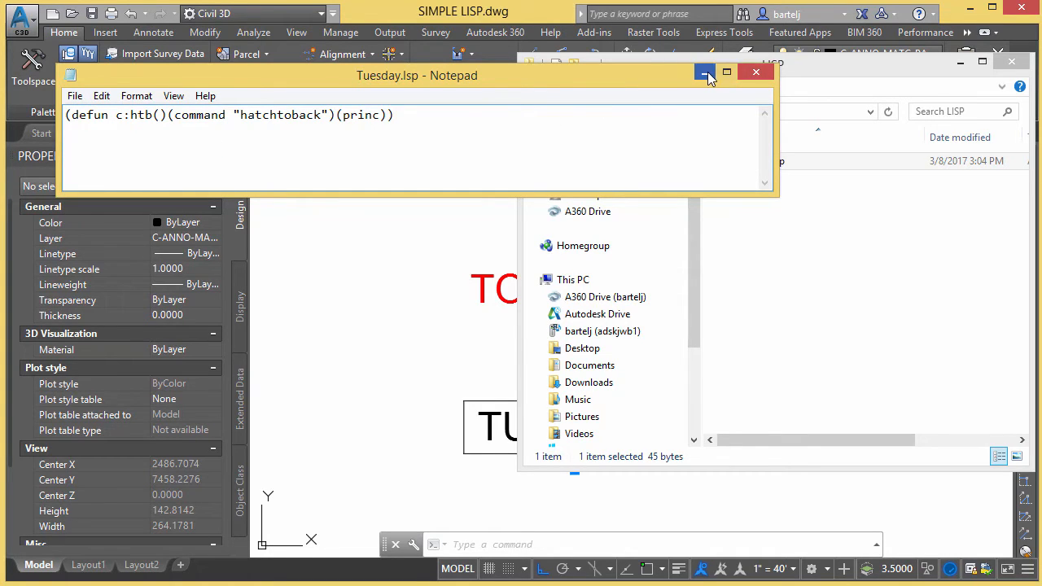
click(756, 72)
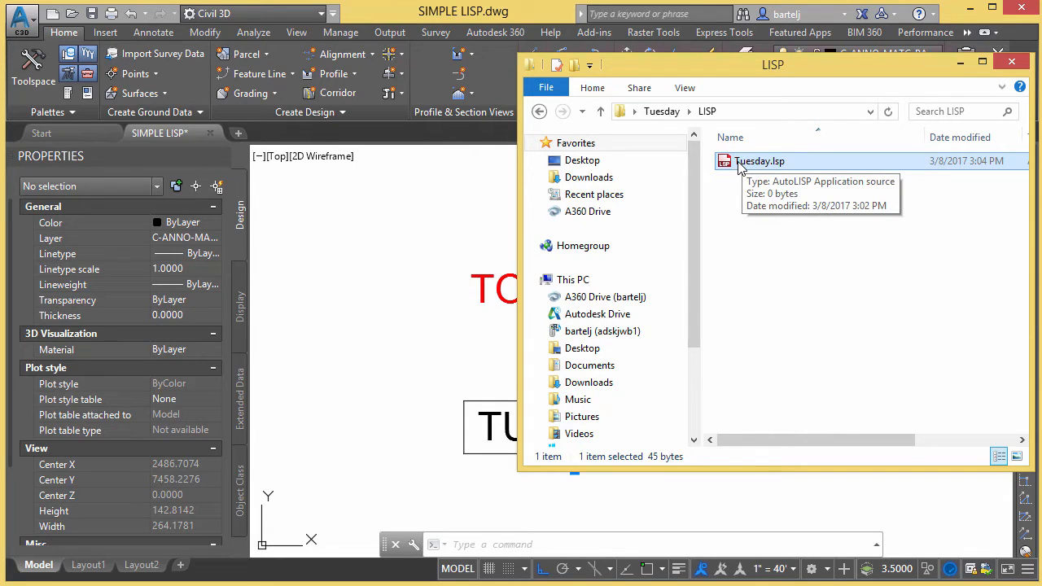
Load Tuesday.lsp once into the SIMPLE LISP drawing in Civil 3D and run the htb command to send the hatch to back.
mouse_move(741, 165)
mouse_down()
mouse_move(712, 208)
mouse_move(529, 298)
mouse_move(424, 305)
mouse_up()
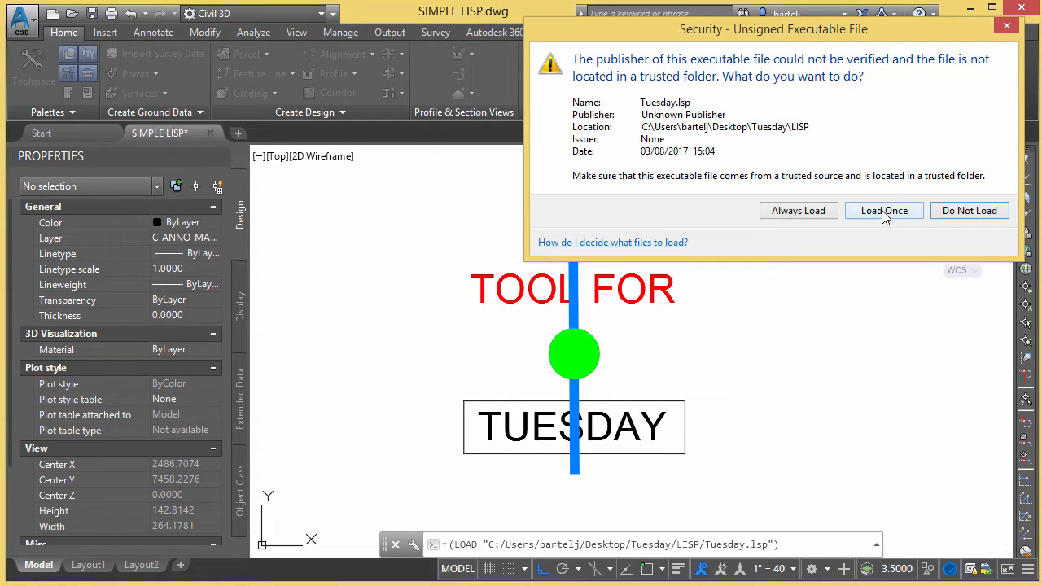
click(885, 213)
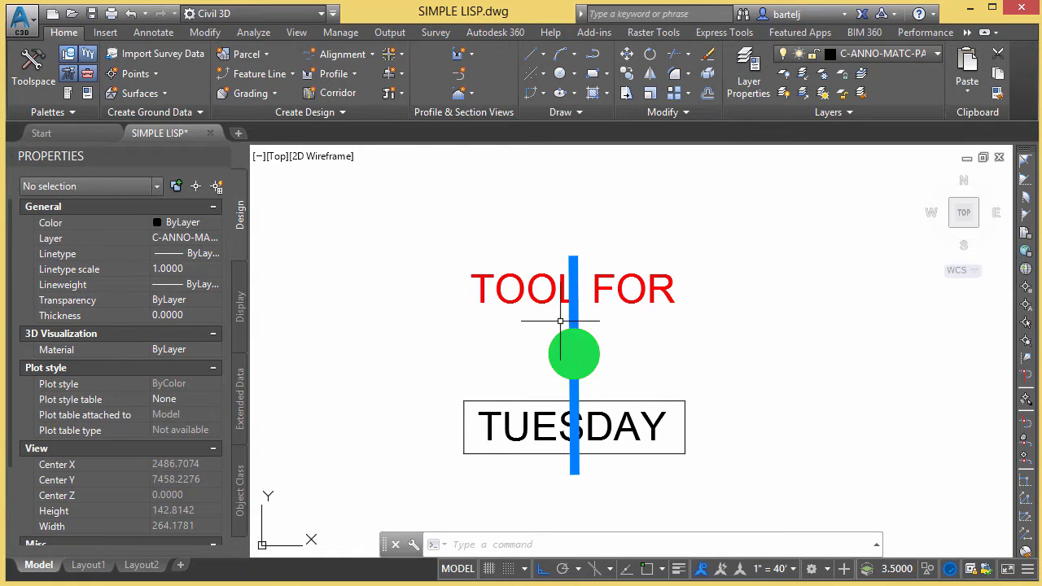
click(480, 545)
text(h)
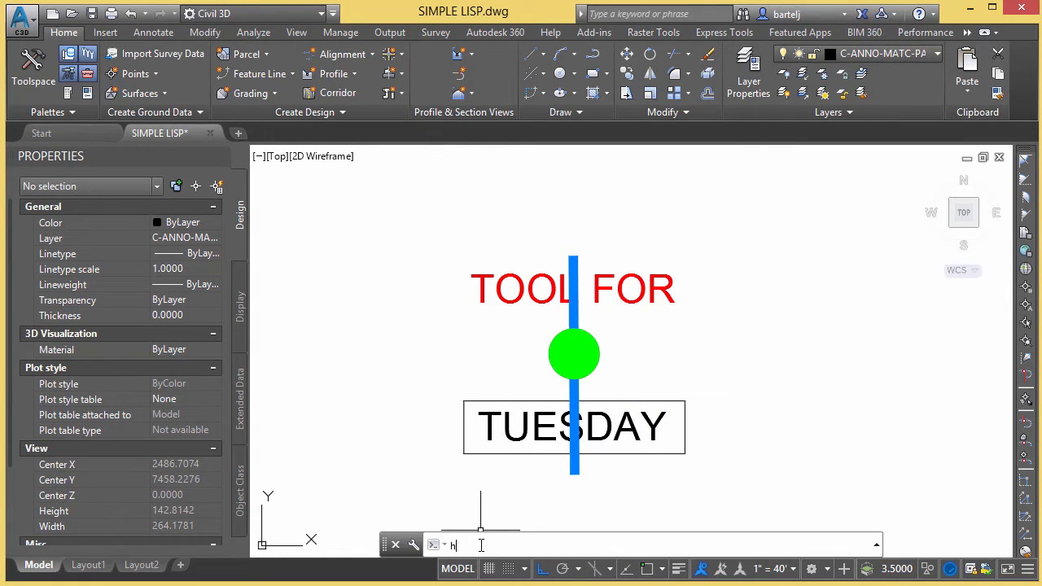
text(t)
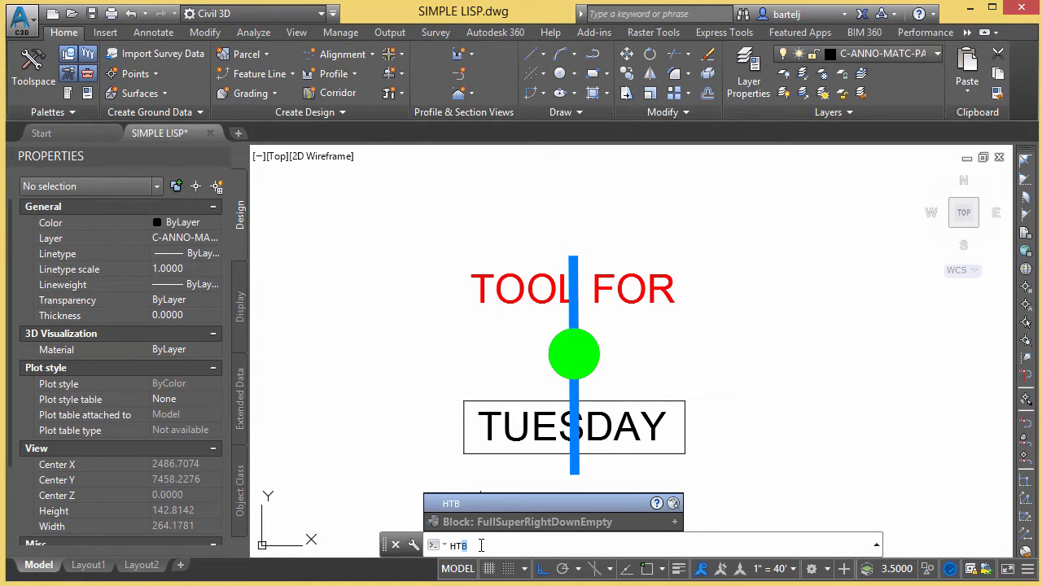
text(b)
key(Return)
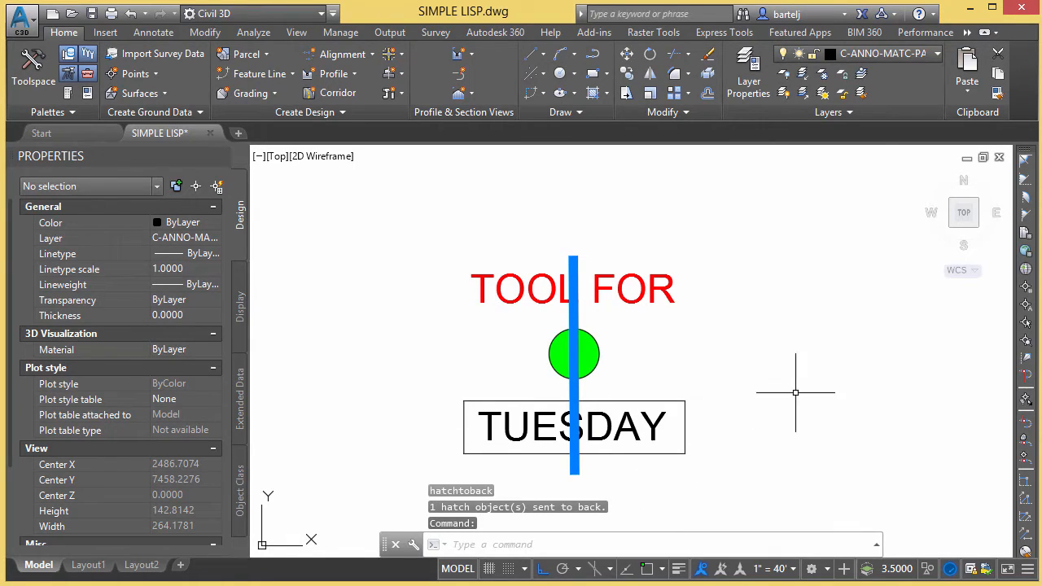
Switch to File Explorer and reopen Tuesday.lsp from the LISP folder in Notepad, placing its window in clear view.
key(alt+Tab)
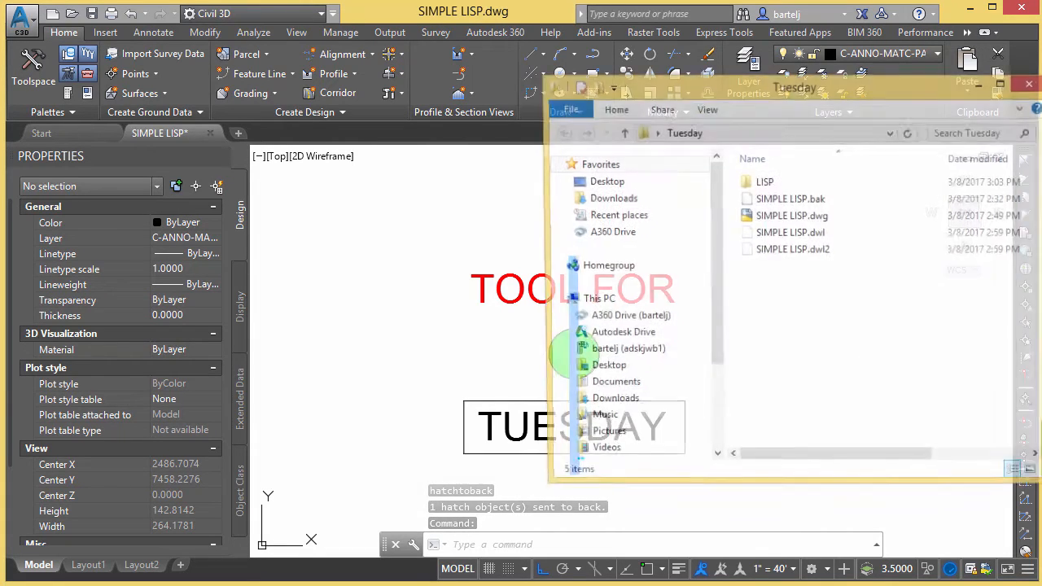
double_click(797, 184)
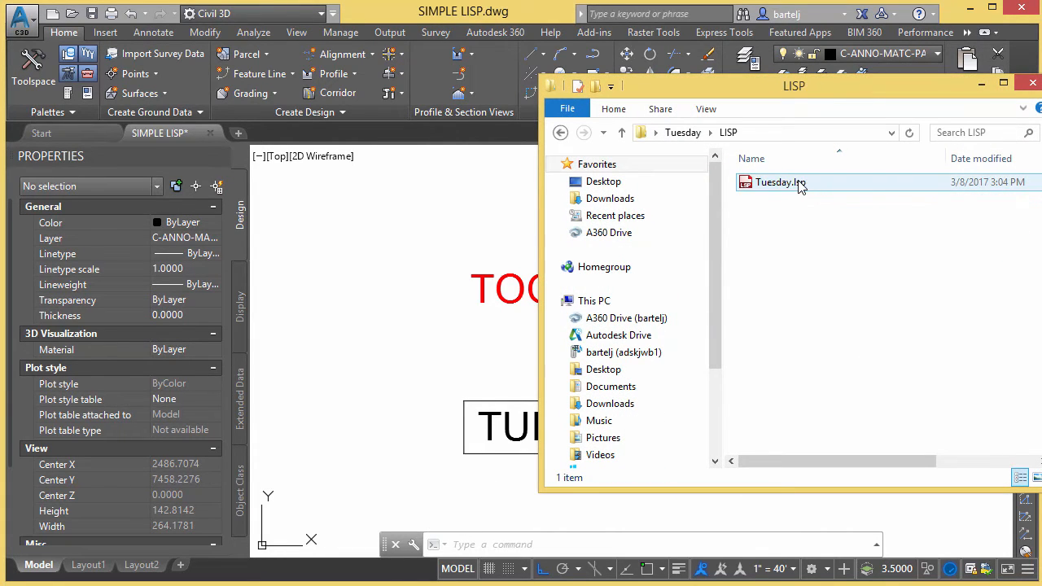
click(760, 185)
double_click(759, 186)
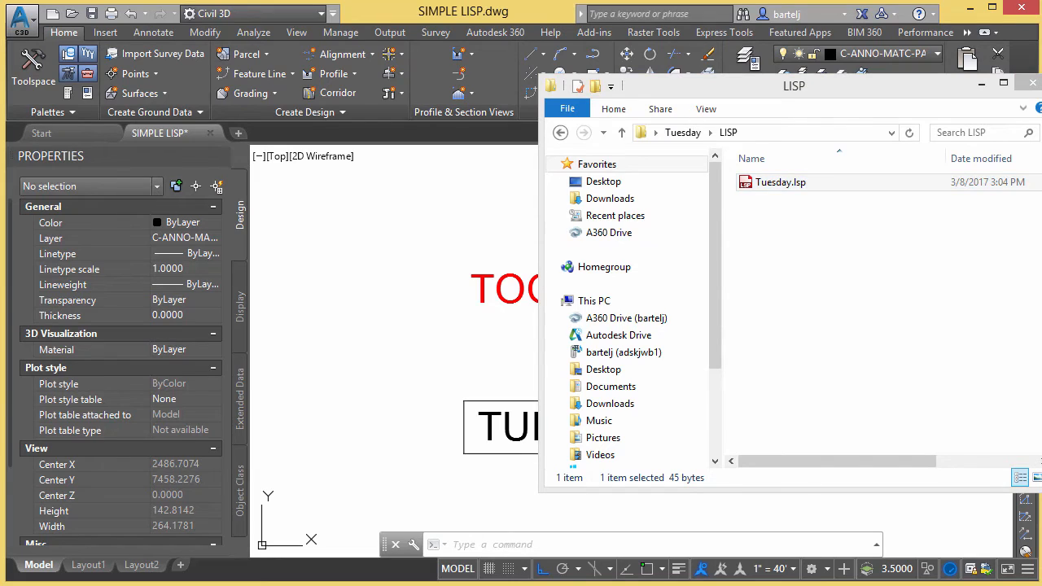
drag(493, 0, 482, 63)
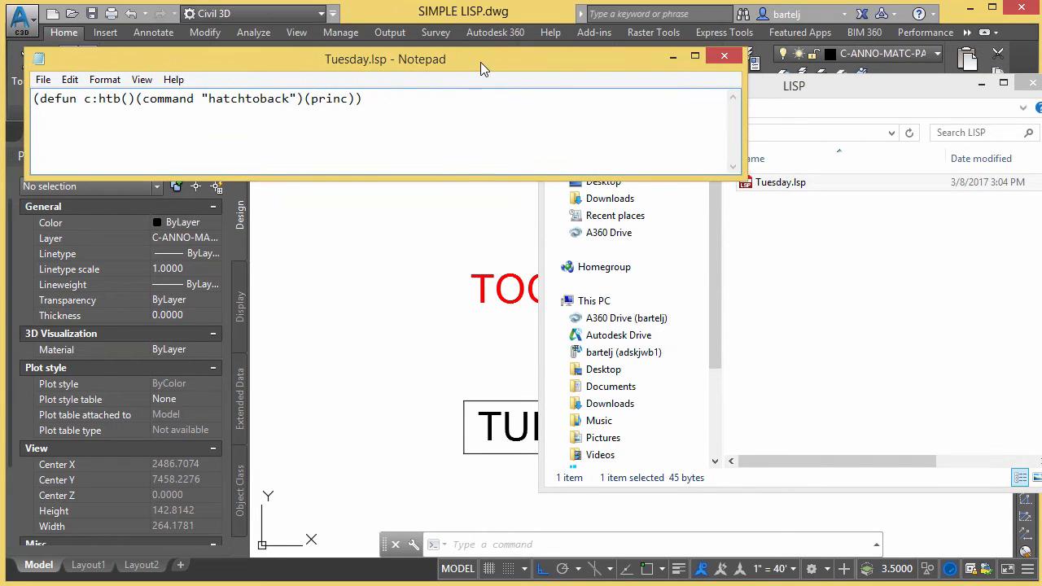
Duplicate the htb defun line onto a second line in Tuesday.lsp.
click(373, 100)
drag(373, 99, 32, 108)
key(ctrl+c)
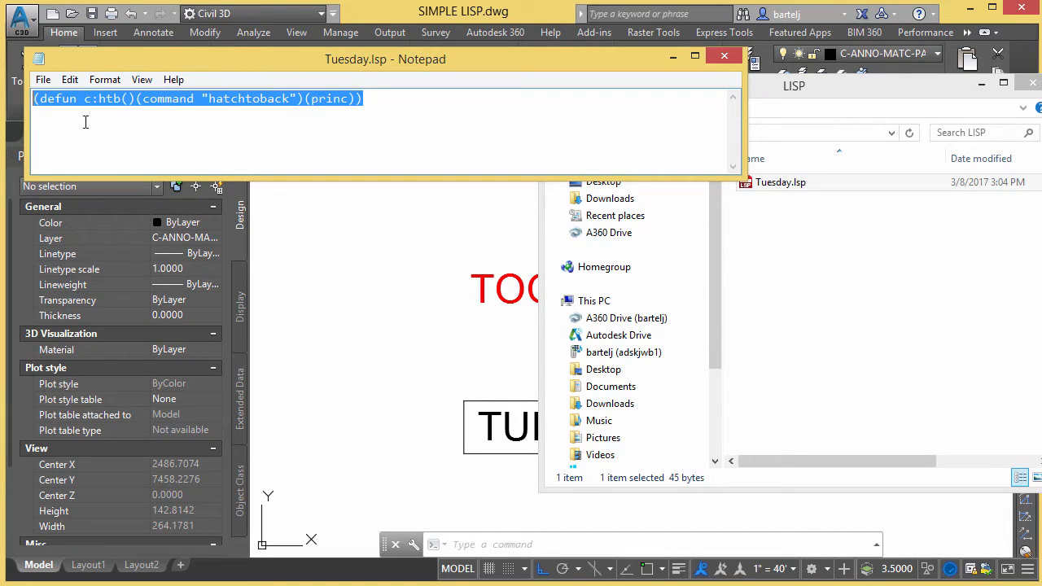
click(371, 99)
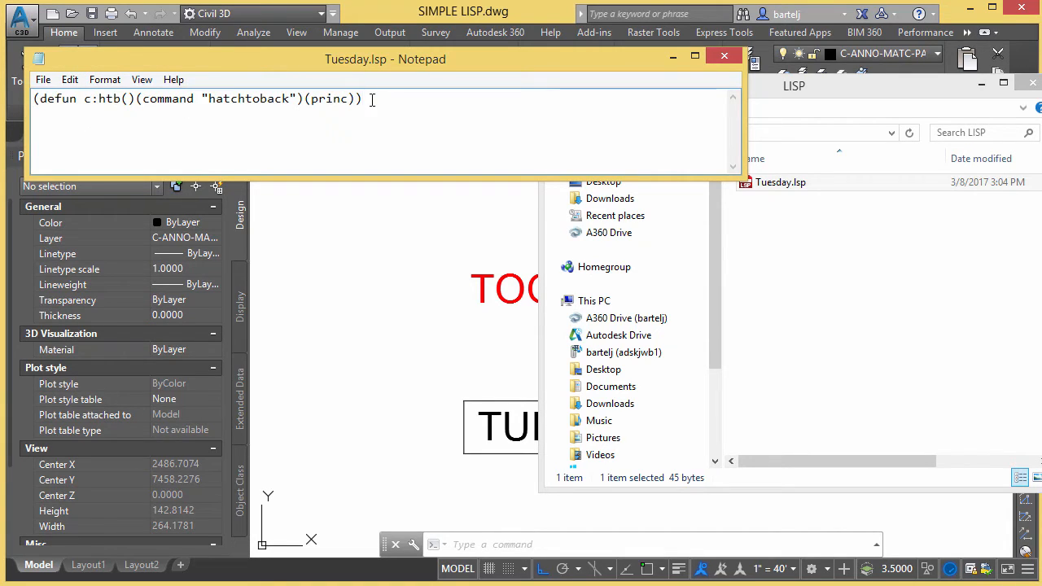
key(Return)
key(ctrl+v)
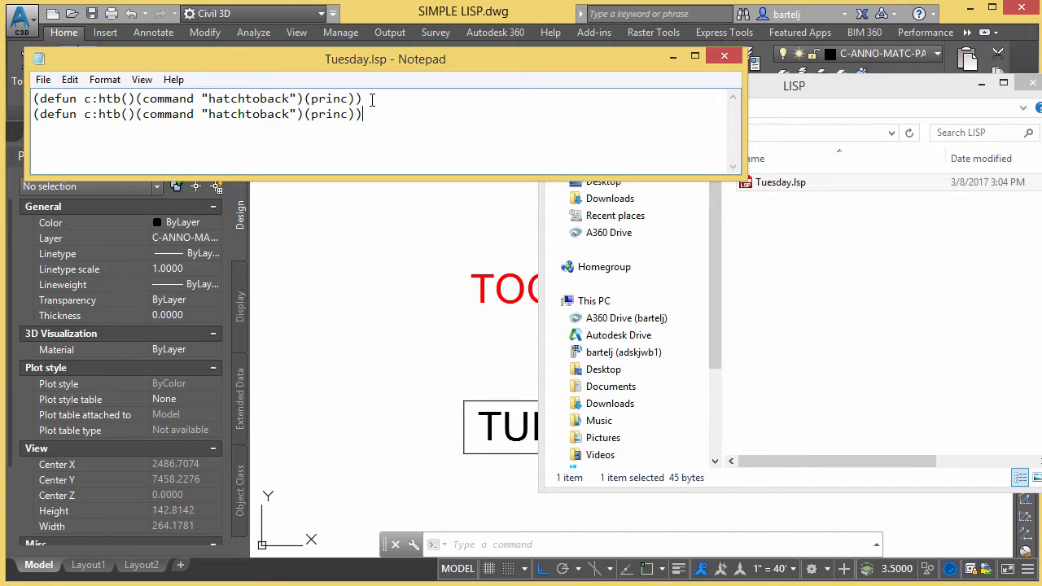
Rename the function on the second line of Tuesday.lsp to c:ttf.
click(123, 115)
text(ttf)
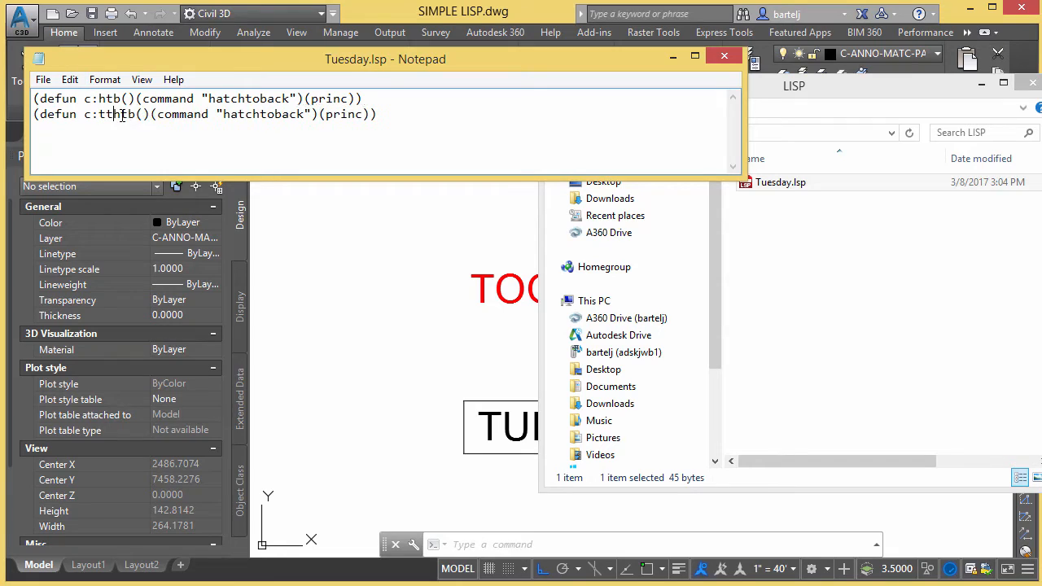
key(Delete)
key(Delete)
key(Delete)
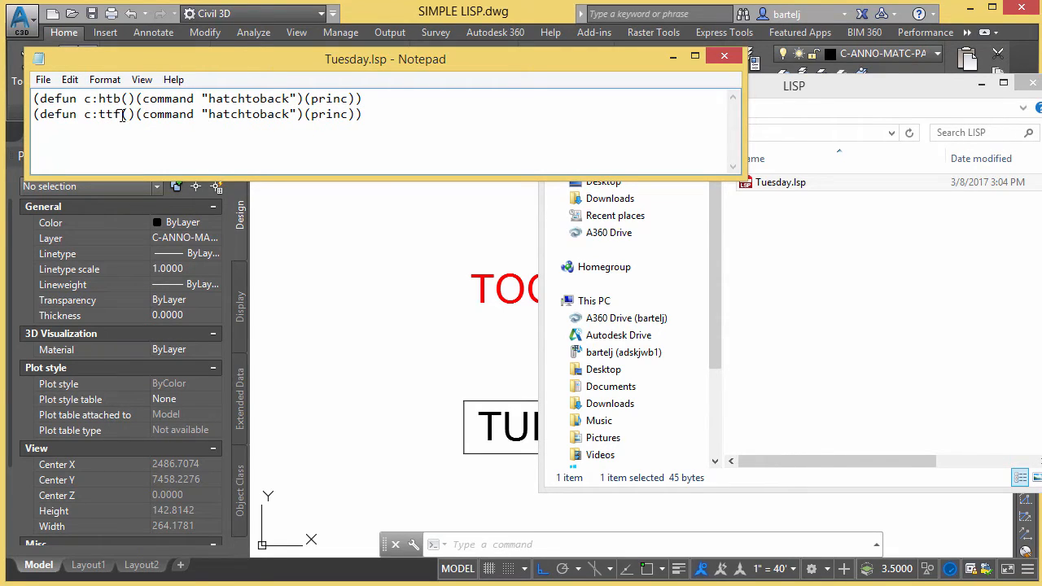
Replace the command called by the ttf function with "texttofront".
text(texttofron)
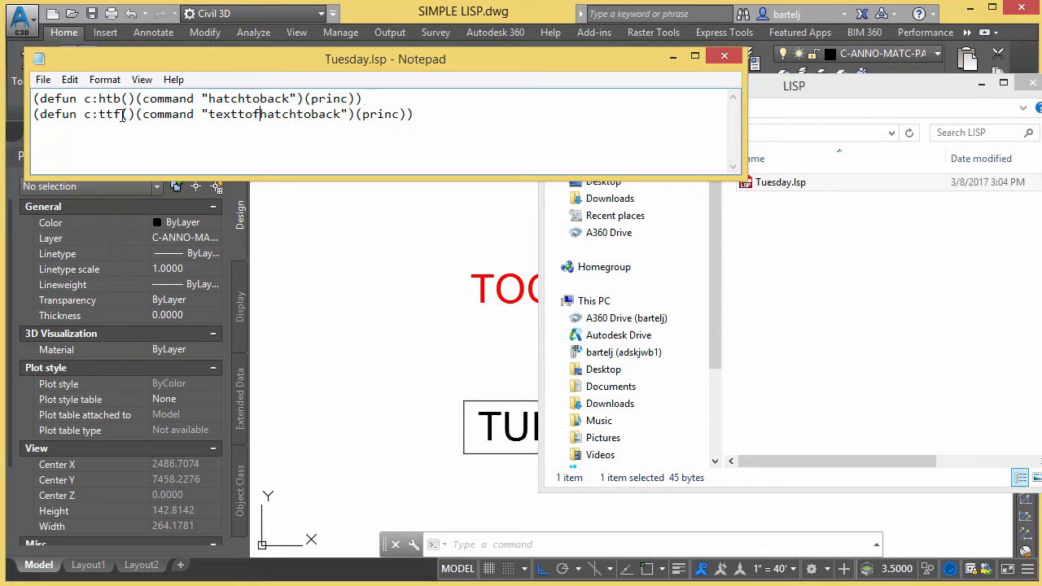
text(t)
key(Delete)
key(Delete)
key(Delete)
key(Delete)
key(Delete)
key(Delete)
key(Delete)
key(Delete)
key(Delete)
key(Delete)
key(Delete)
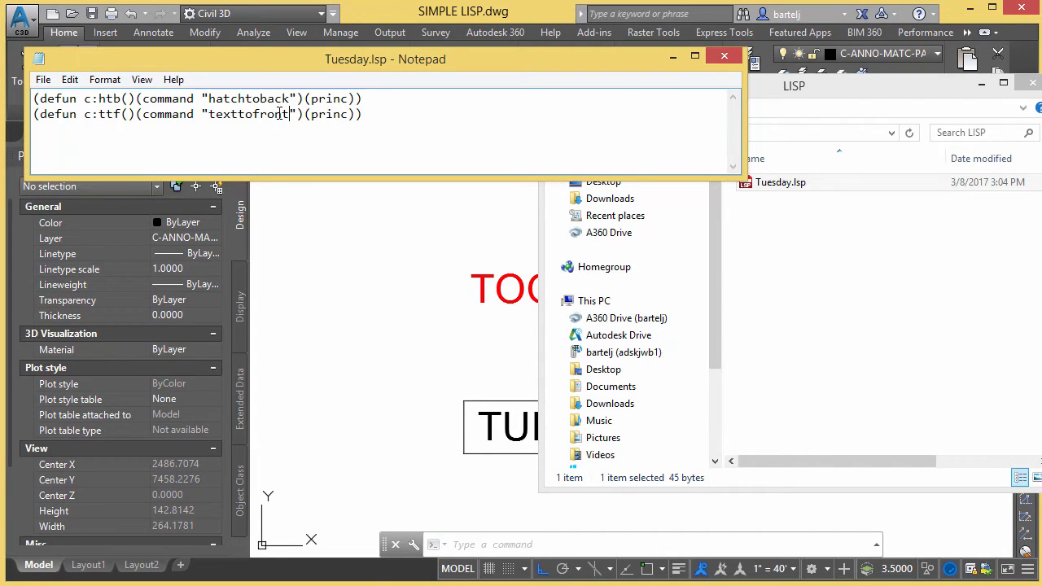
Save Tuesday.lsp with the added ttf line and load it from the LISP folder into the SIMPLE LISP drawing.
click(42, 79)
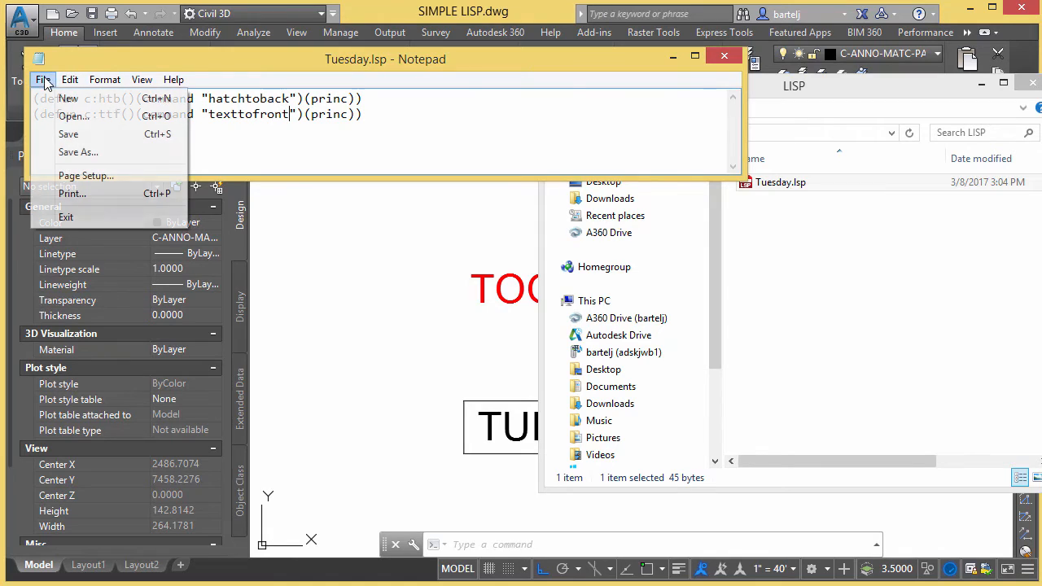
click(84, 135)
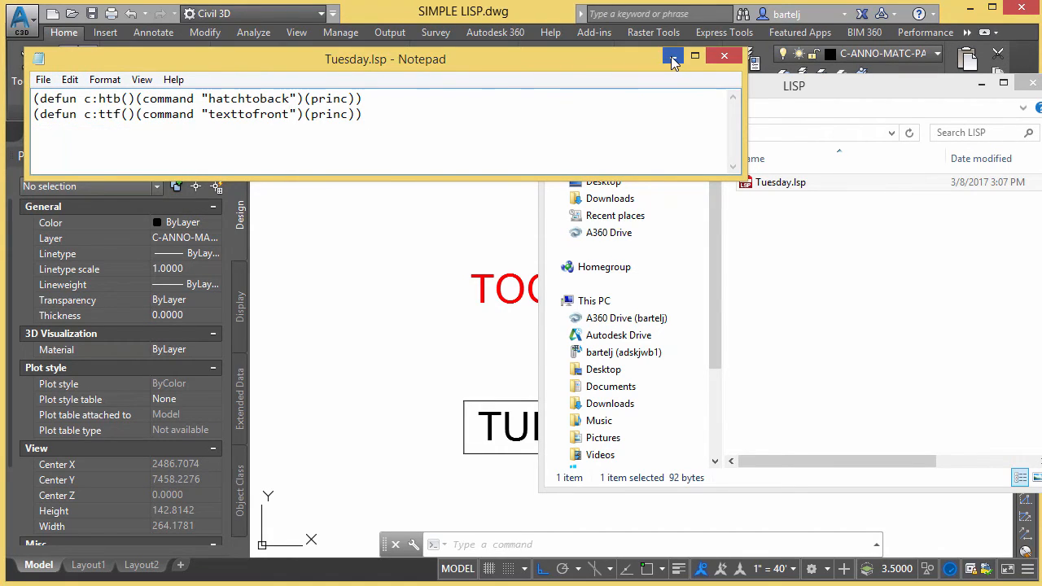
click(673, 57)
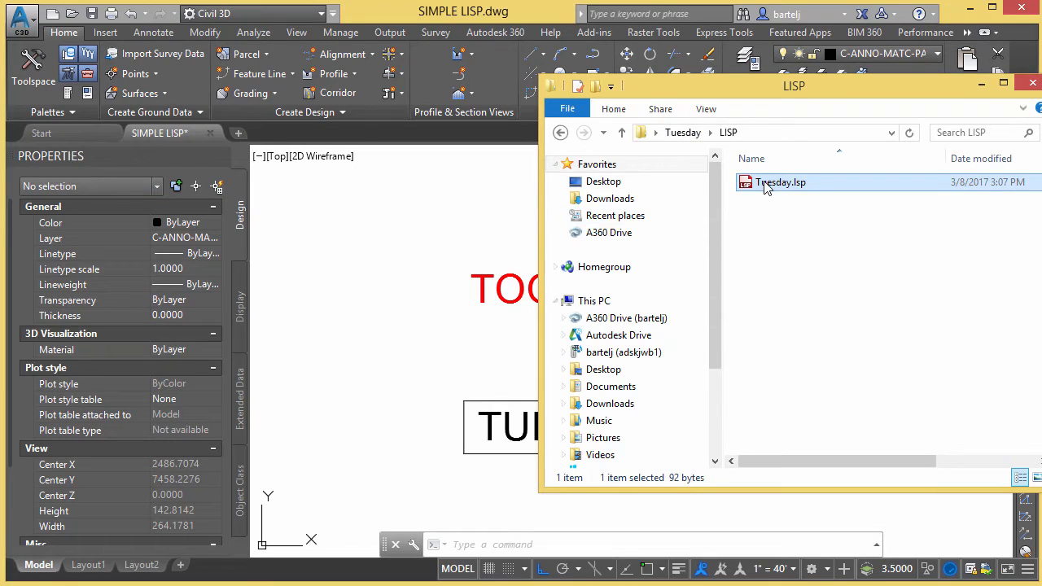
mouse_move(765, 187)
mouse_down()
mouse_move(612, 171)
mouse_move(420, 226)
mouse_up()
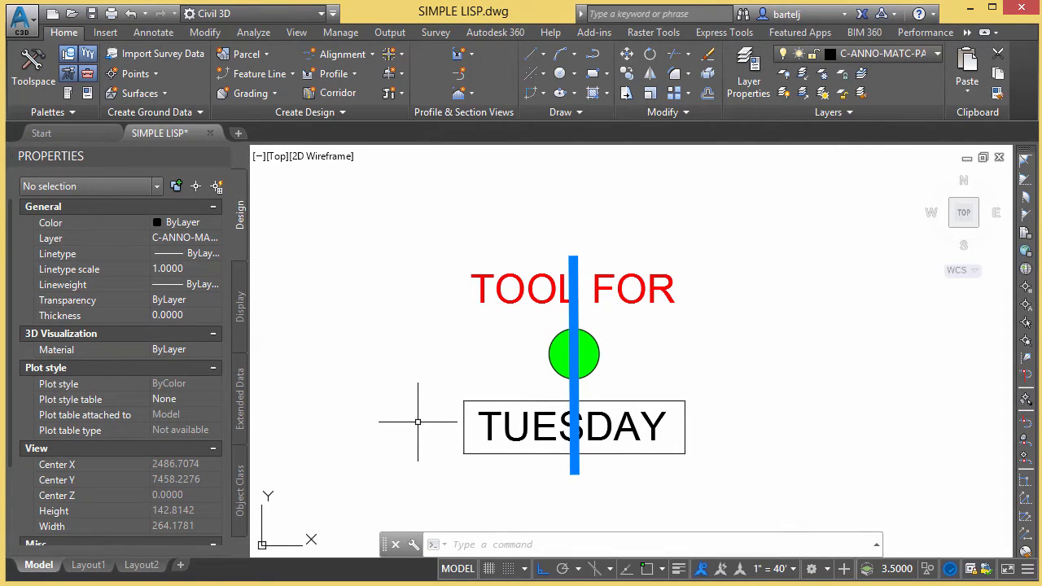
Run the TTF command with the default All option and undo it.
click(470, 547)
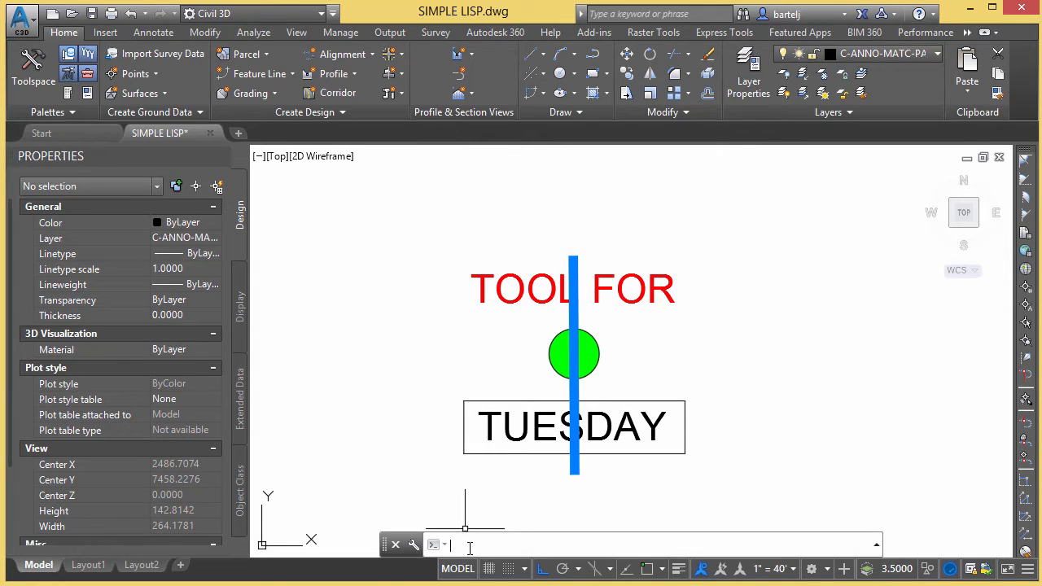
text(TTF)
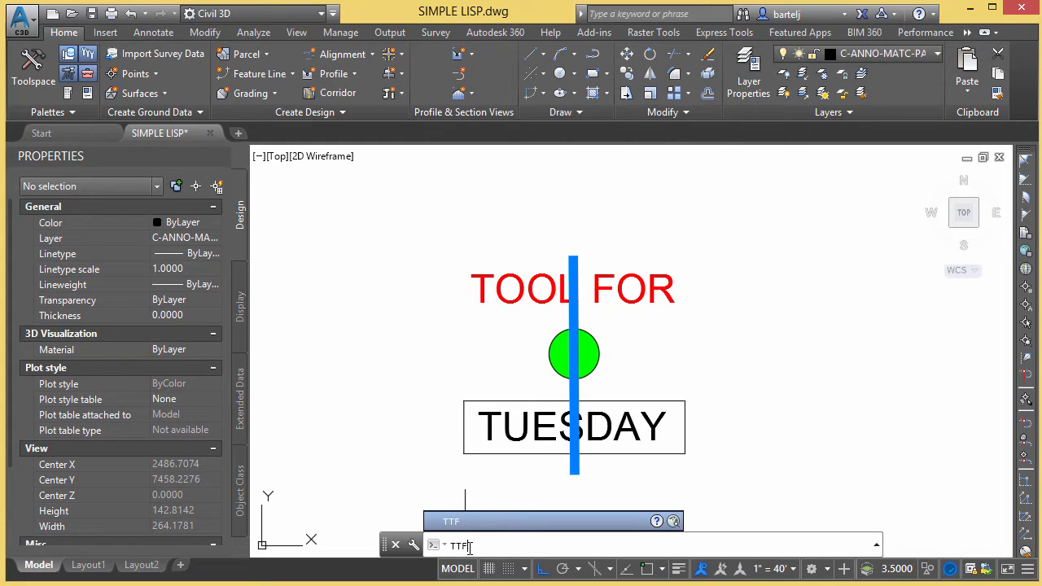
key(Return)
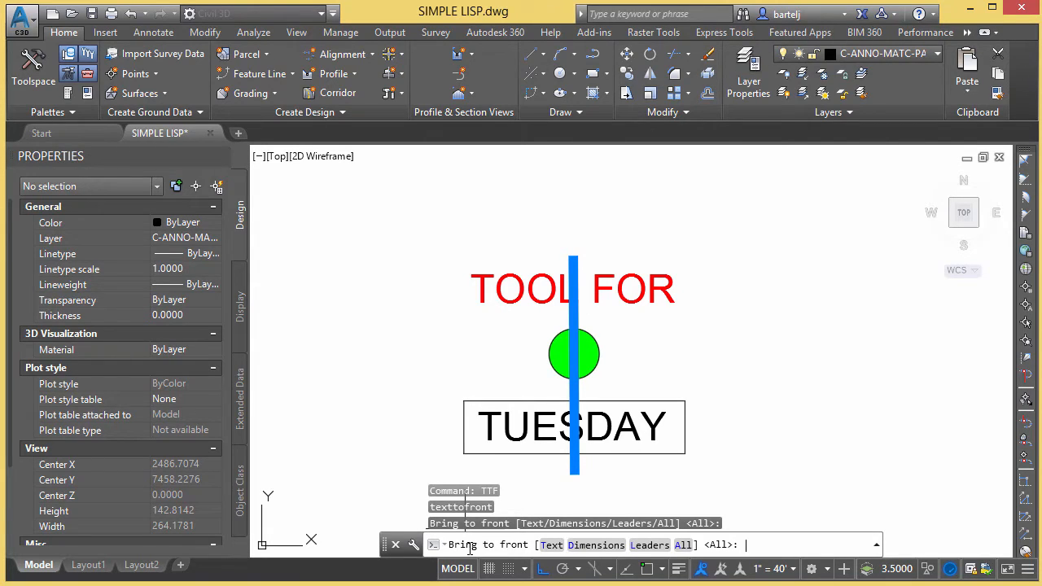
key(Return)
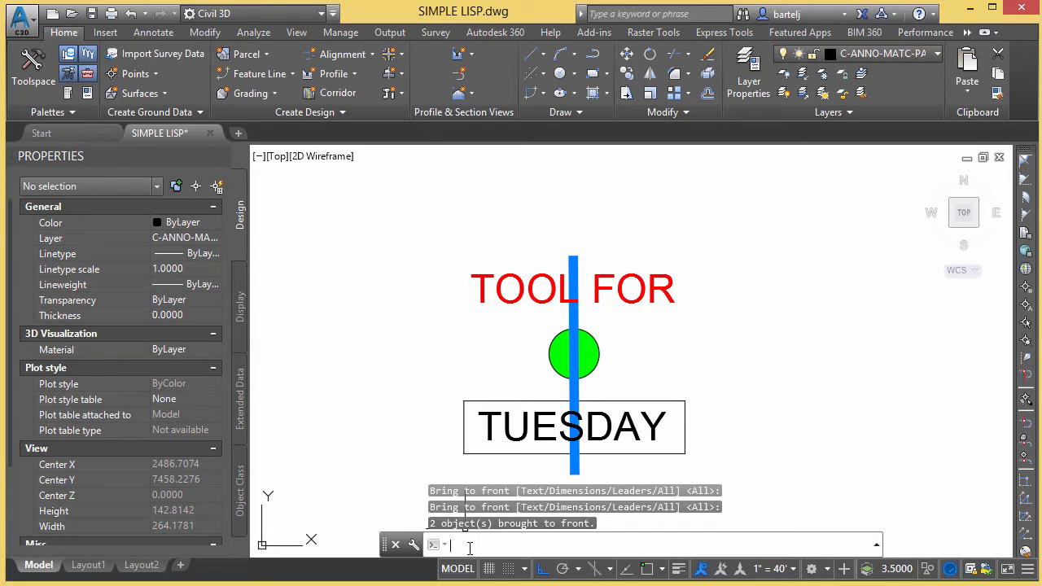
text(u)
key(Return)
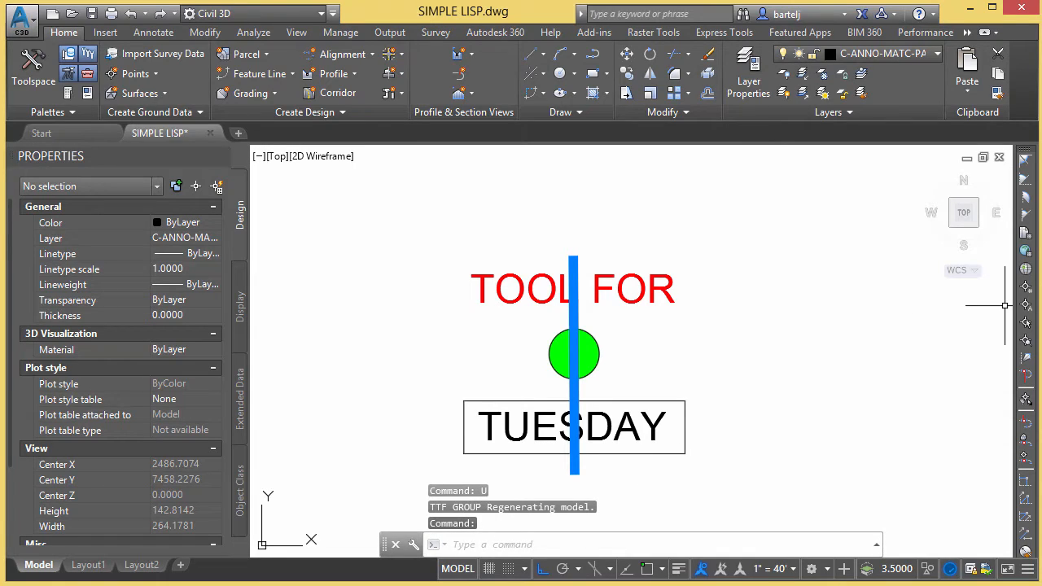
Switch back to Tuesday.lsp in Notepad, add an empty string "" after "texttofront" in the ttf function and save the file.
mouse_move(1034, 585)
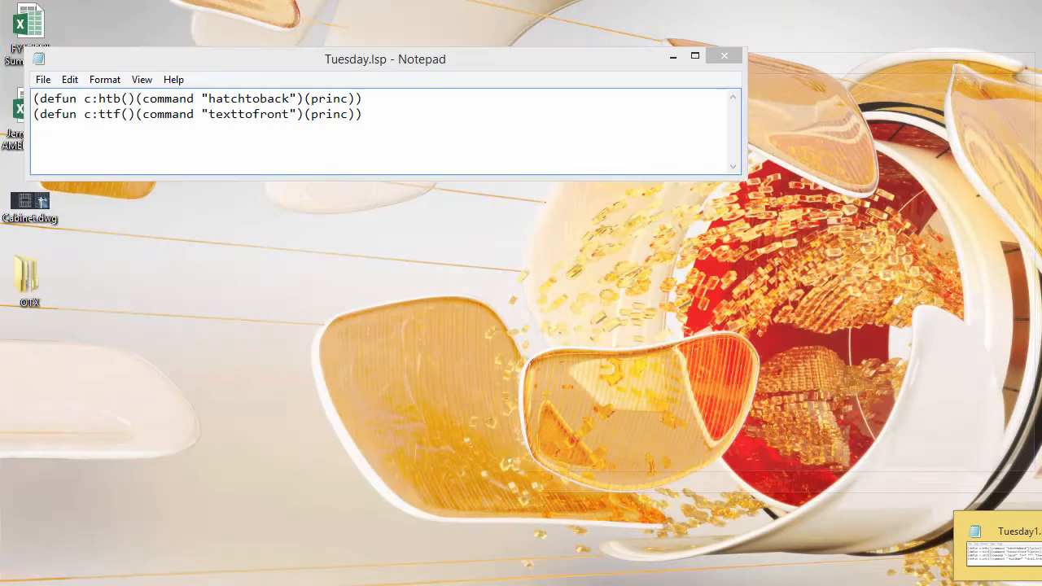
click(1003, 550)
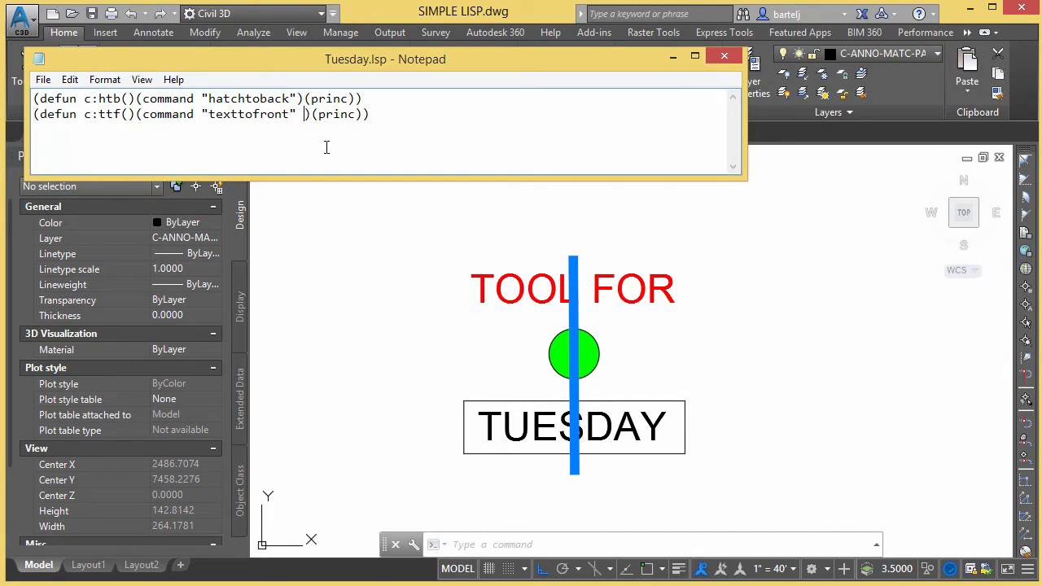
text("")
key(BackSpace)
text(")
click(43, 79)
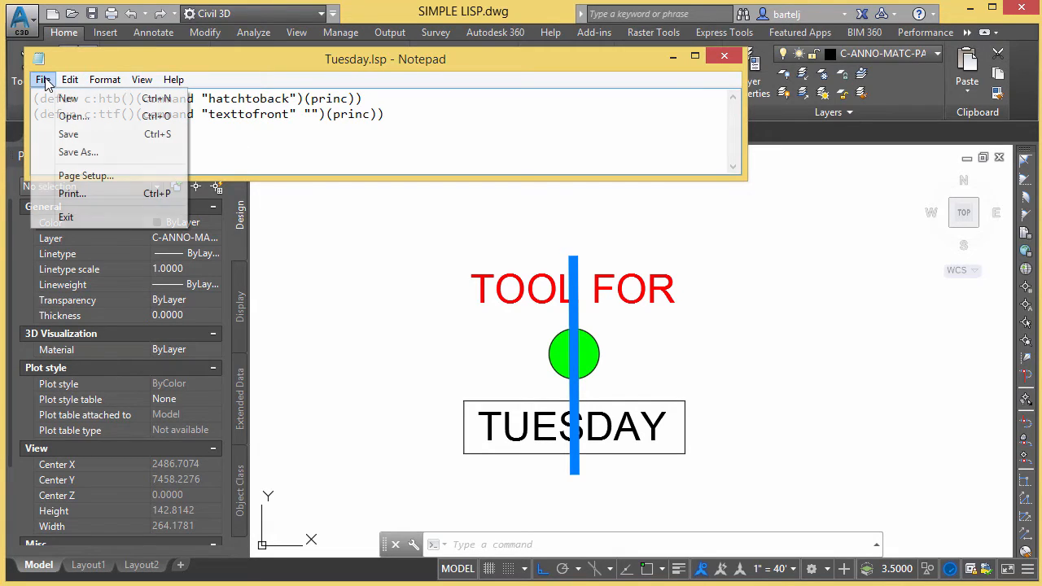
click(79, 137)
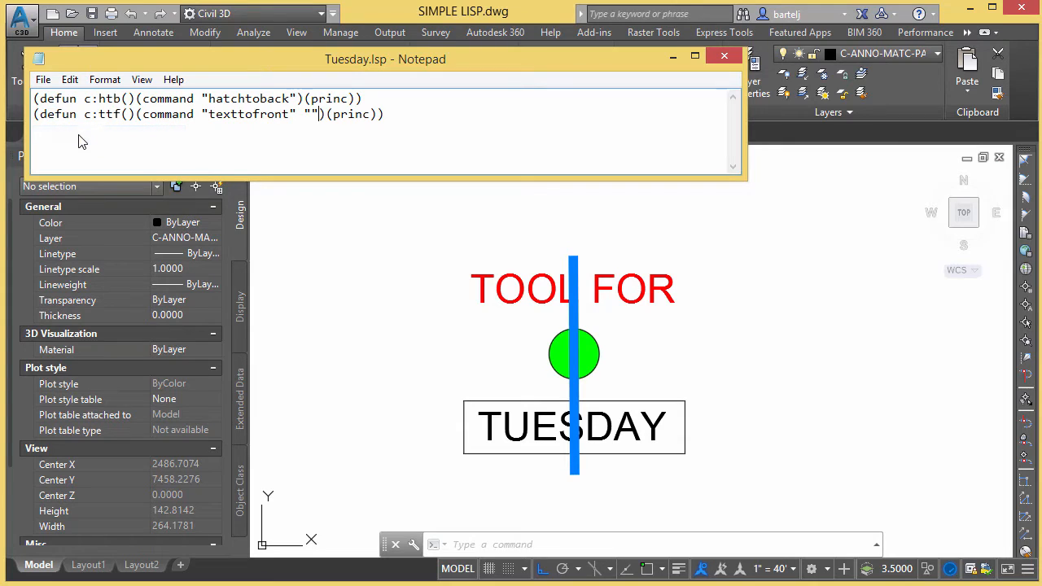
click(672, 57)
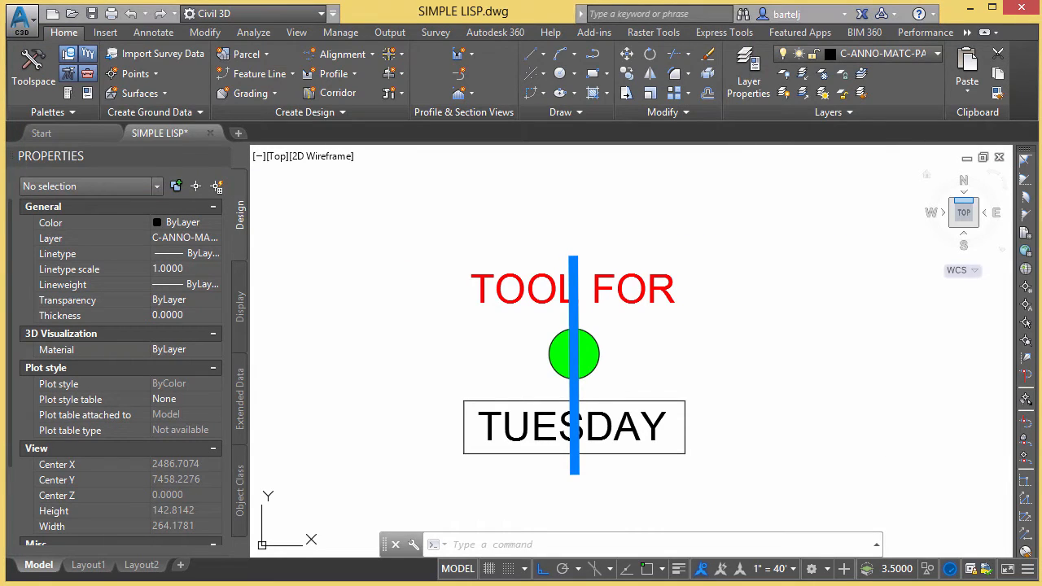
Load the updated Tuesday.lsp from the LISP folder into the drawing and run the TTF command.
double_click(781, 203)
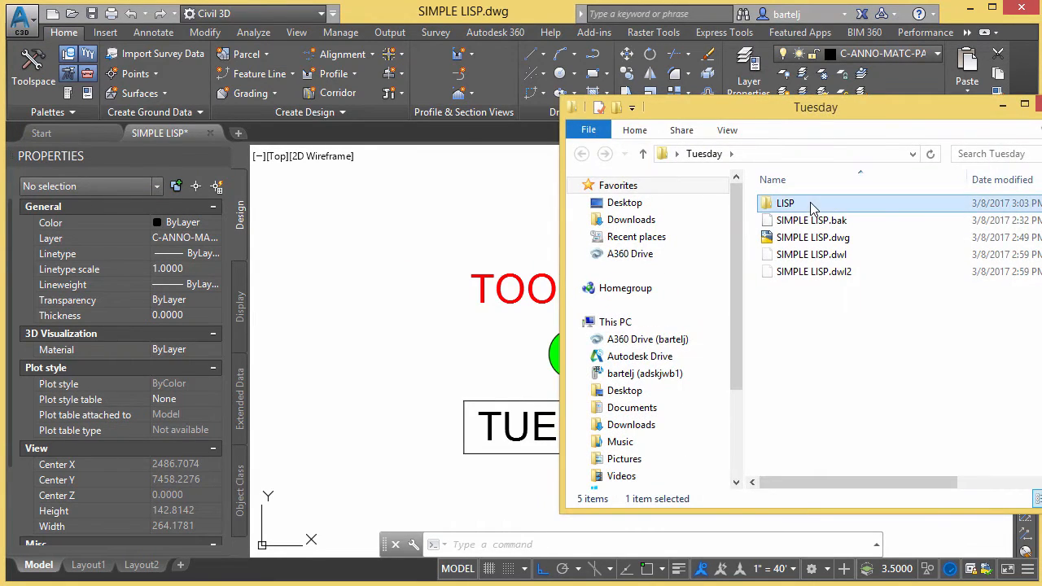
mouse_move(778, 204)
mouse_down()
mouse_move(716, 196)
mouse_move(496, 215)
mouse_up()
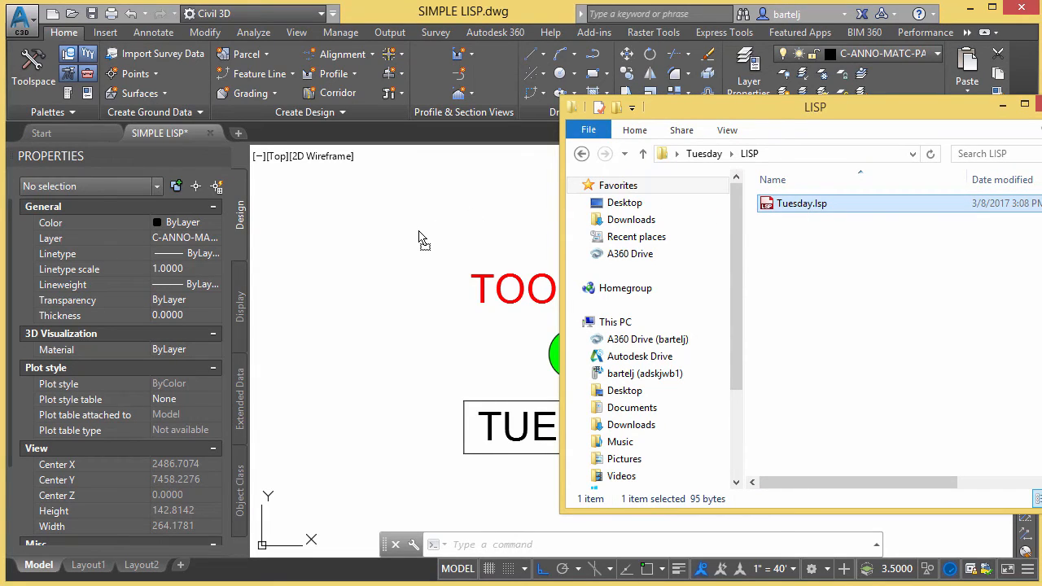
drag(418, 236, 419, 234)
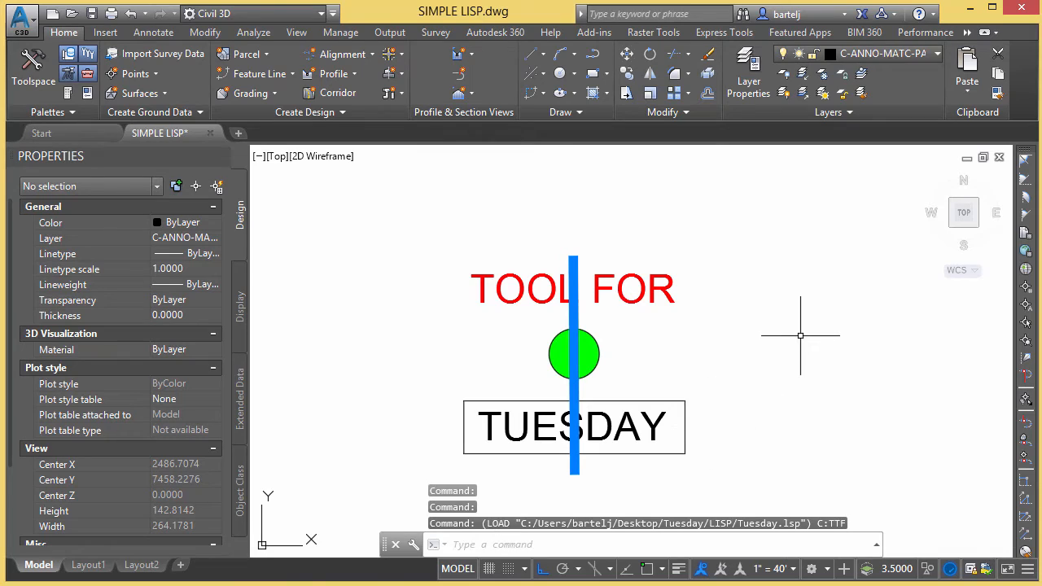
text(TTF)
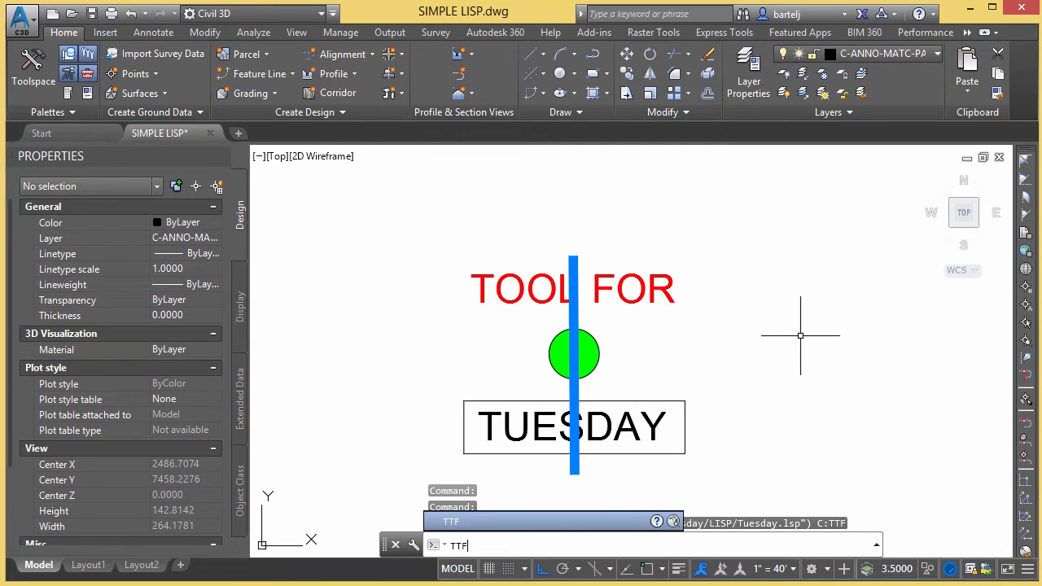
key(Return)
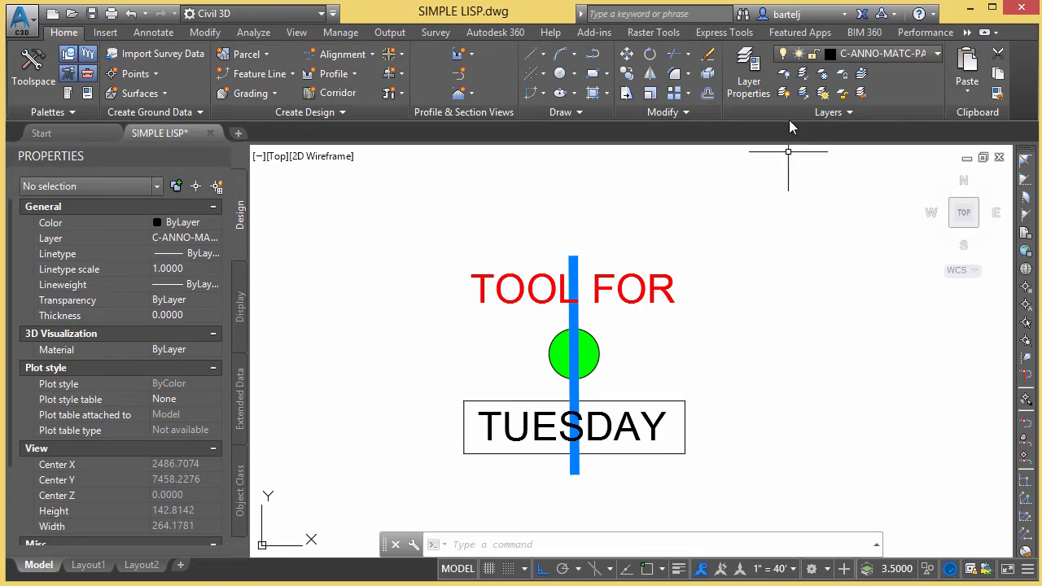
Turn off the layer of the red TOOL FOR text, answering No to turning off the current layer C-ANNO-MATC-PATT.
click(782, 75)
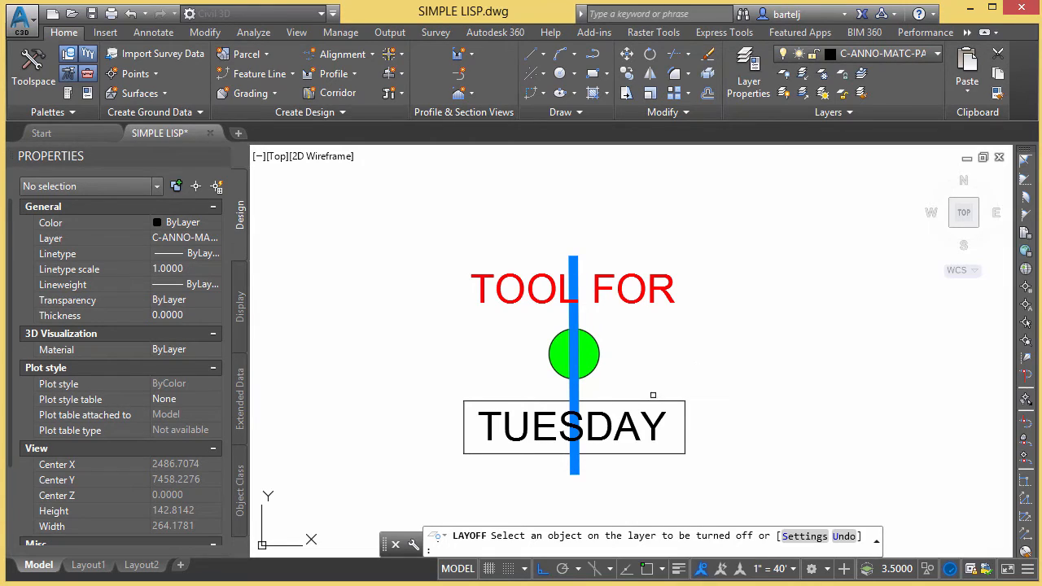
click(646, 401)
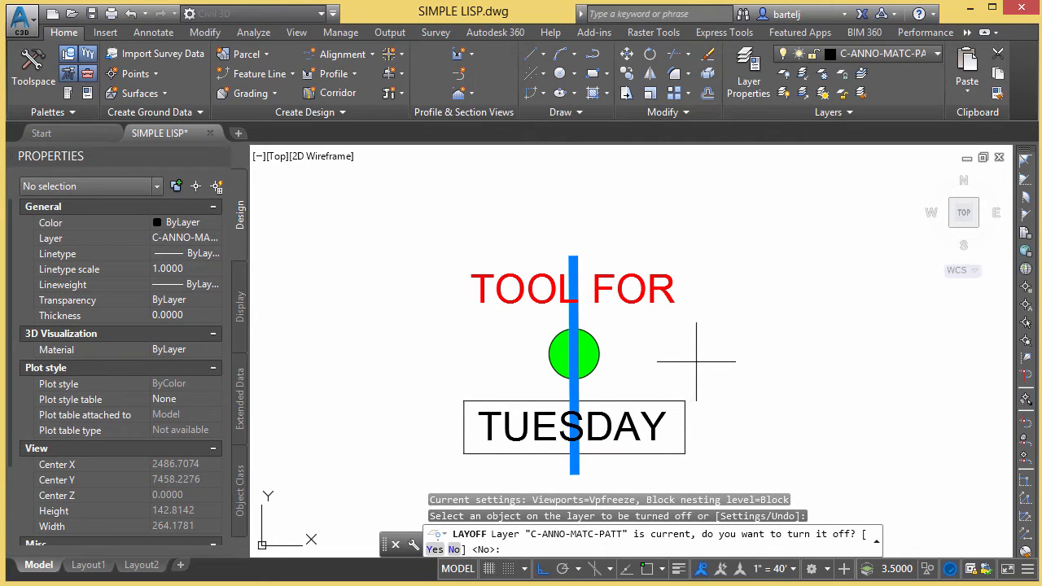
text(n)
key(Return)
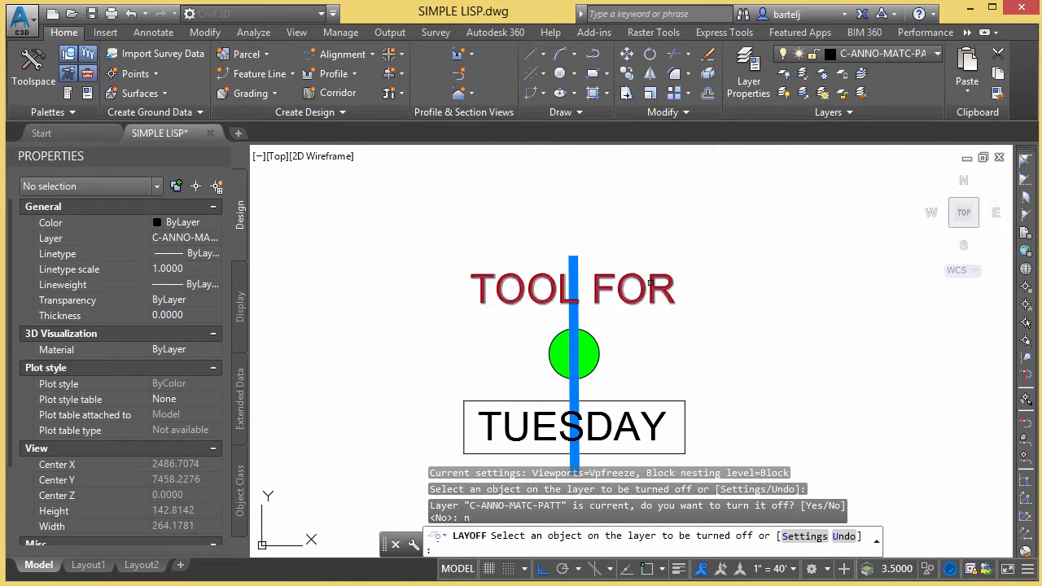
click(652, 282)
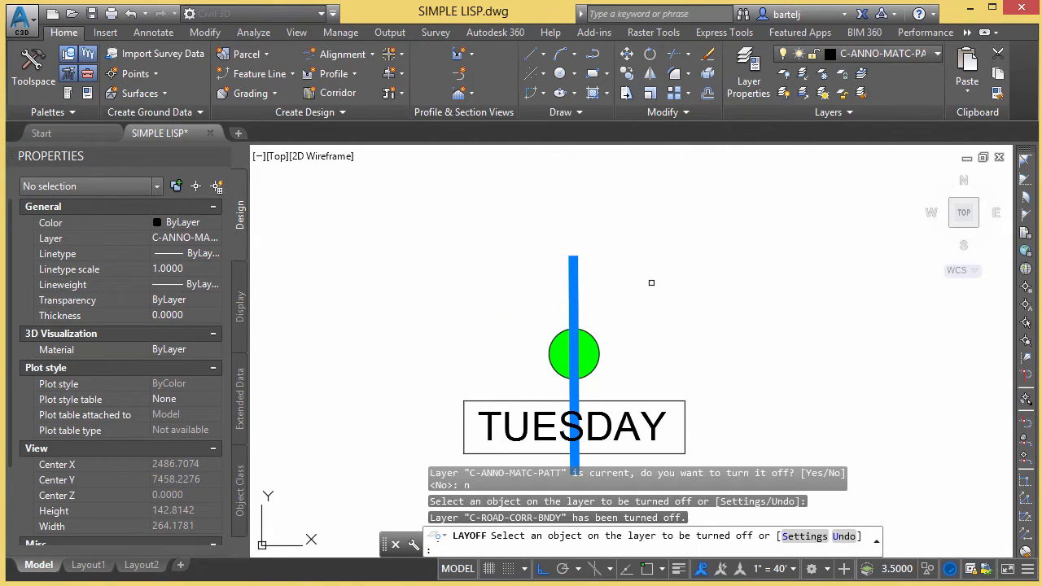
Freeze the layer of the green hatch inside the circle.
click(822, 74)
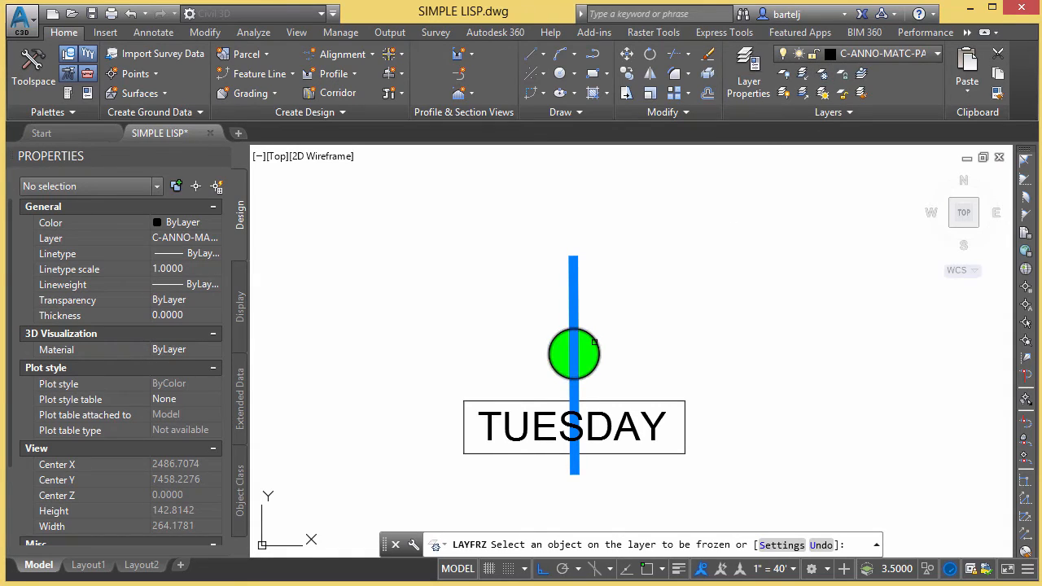
click(590, 346)
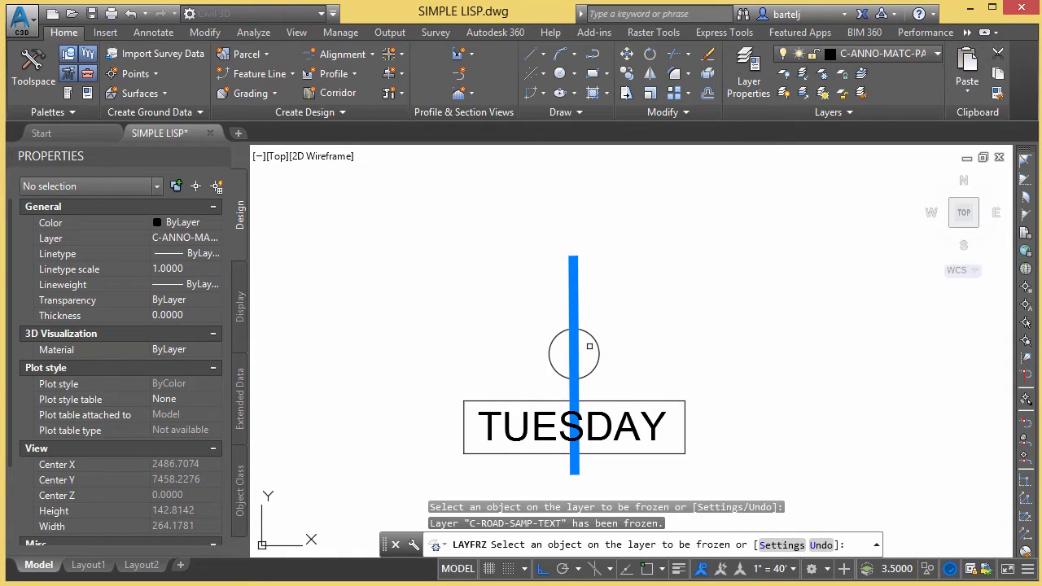
right_click(664, 298)
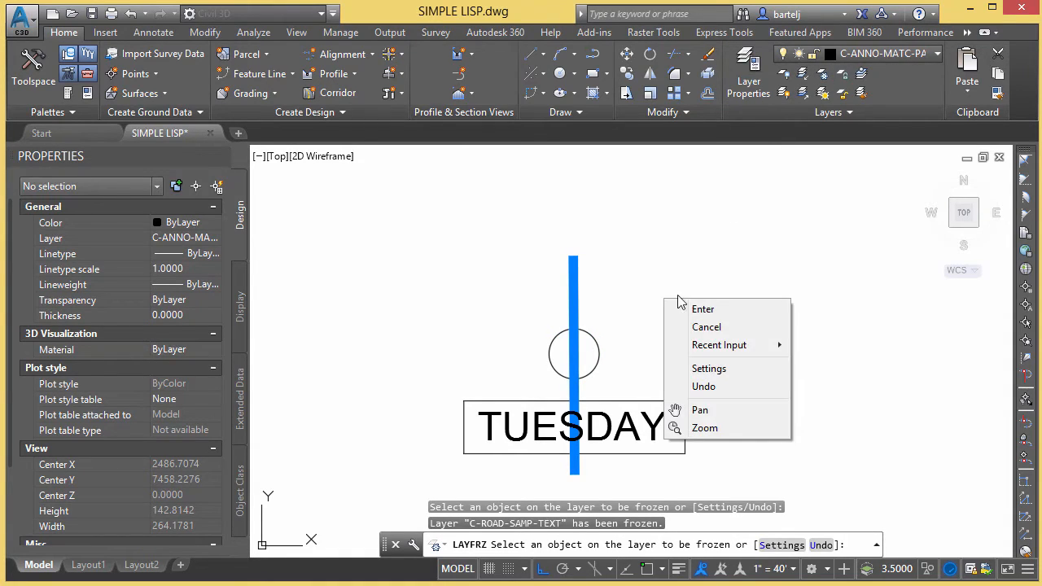
click(701, 309)
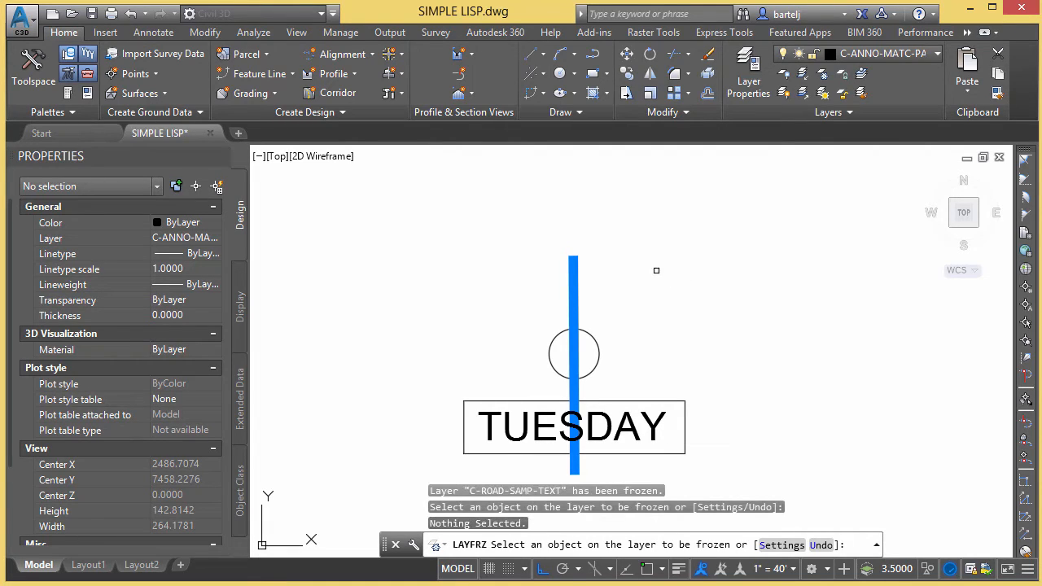
key(Return)
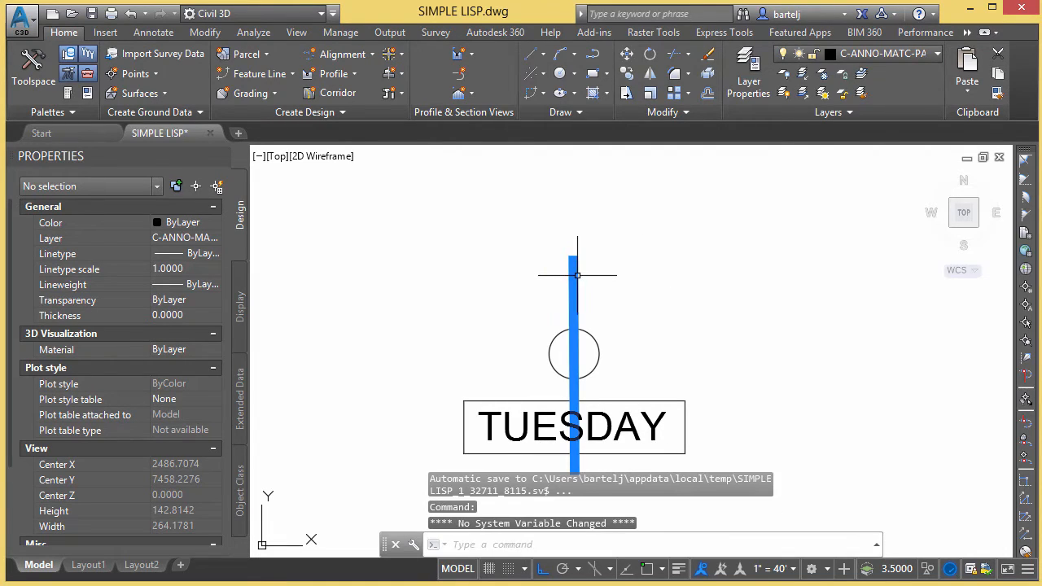
Hide the vertical blue polyline using object isolation.
click(575, 279)
click(561, 286)
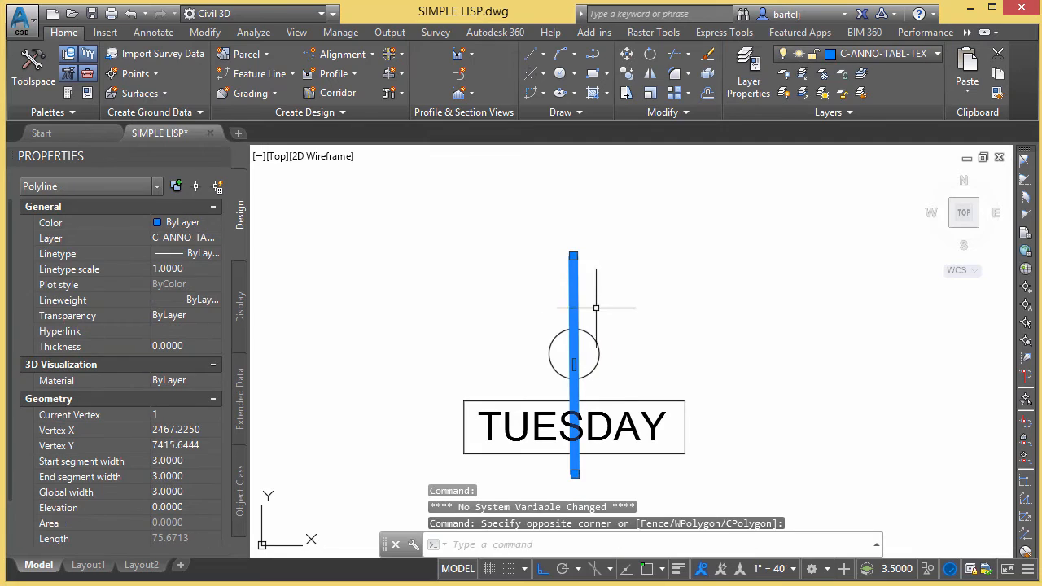
right_click(606, 282)
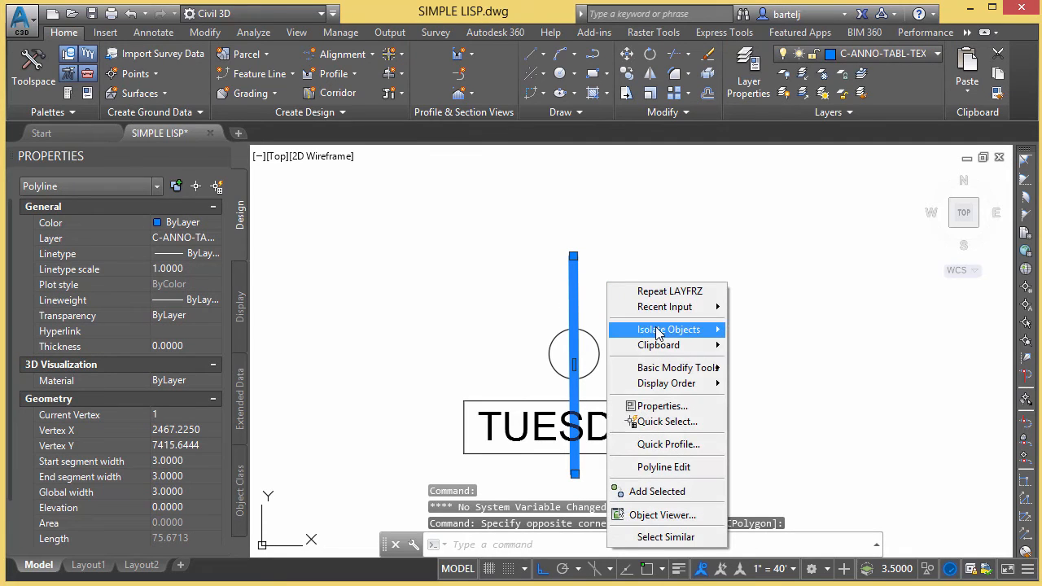
mouse_move(659, 332)
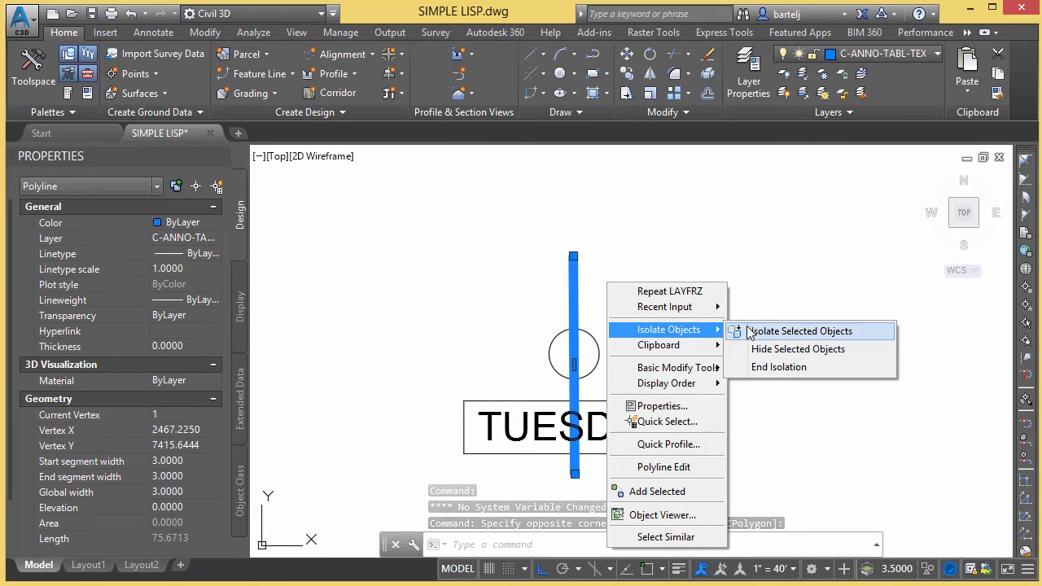
click(765, 351)
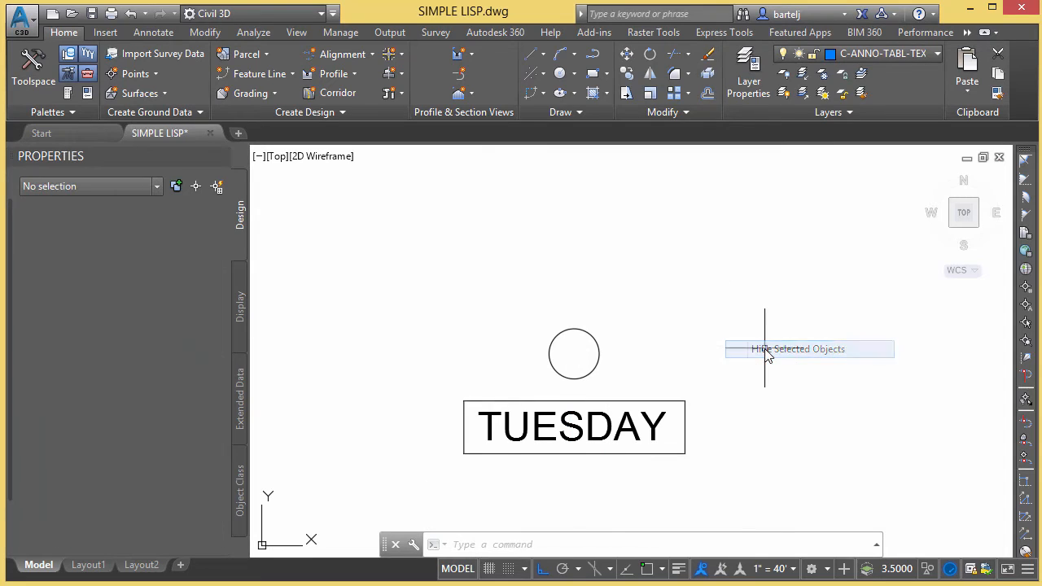
key(Escape)
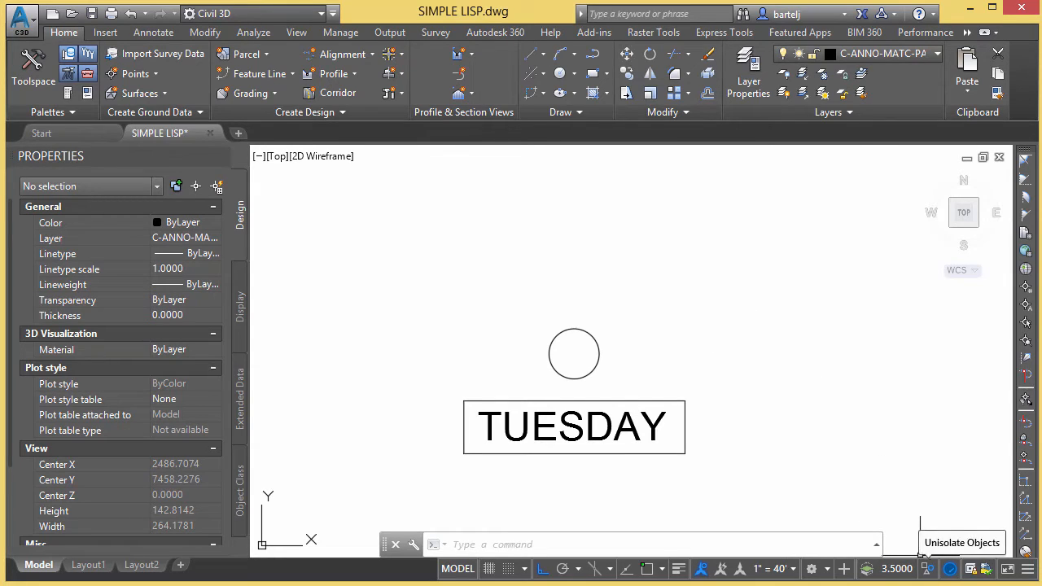
End the object isolation to bring back the hidden blue polyline.
click(928, 570)
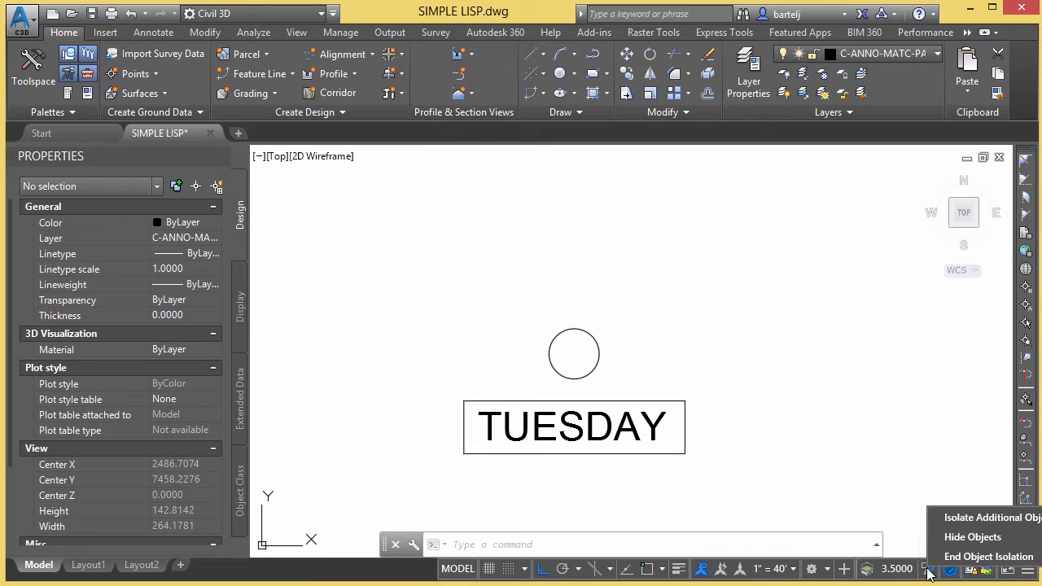
click(949, 560)
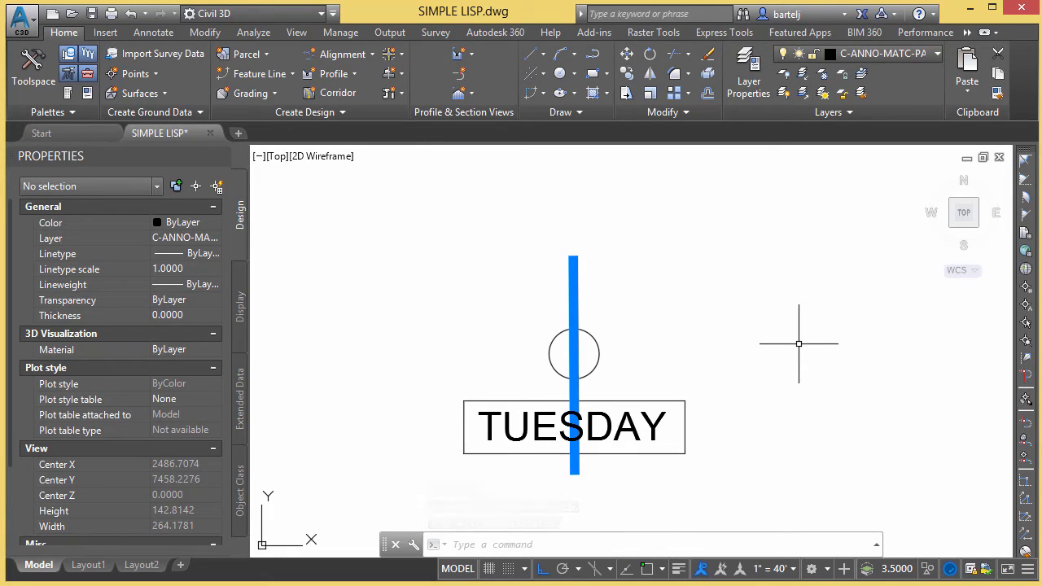
Undo the end of object isolation so the vertical blue polyline is hidden again.
text(u)
key(Return)
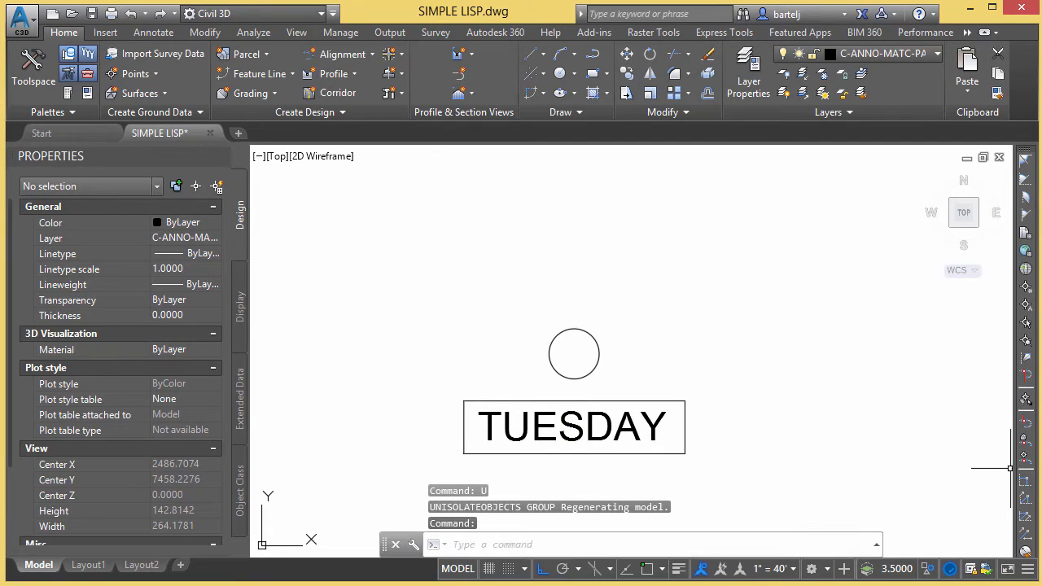
Switch to the LISP folder in File Explorer and open Tuesday.lsp in Notepad.
key(alt+Tab)
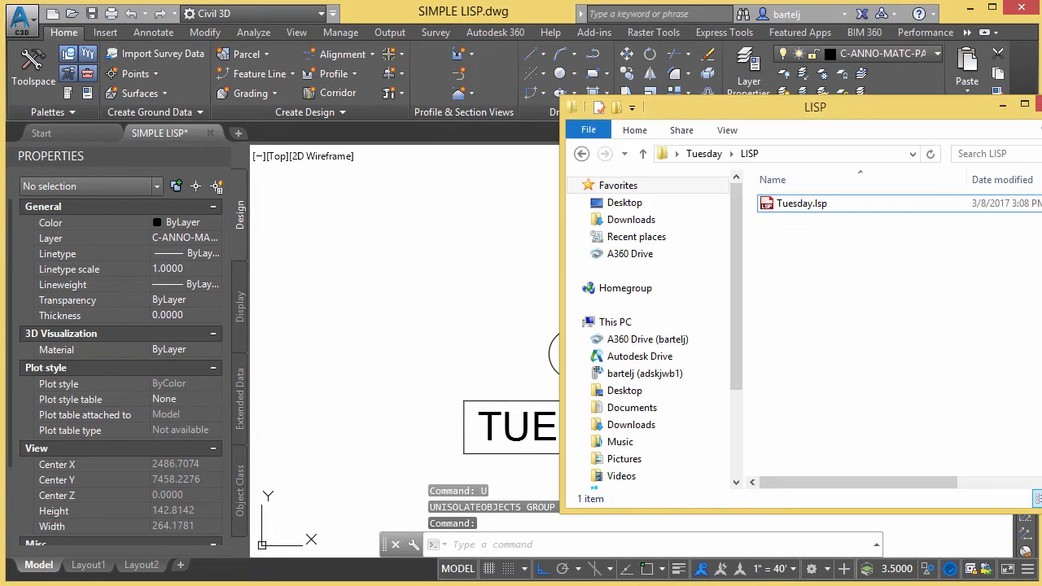
click(772, 205)
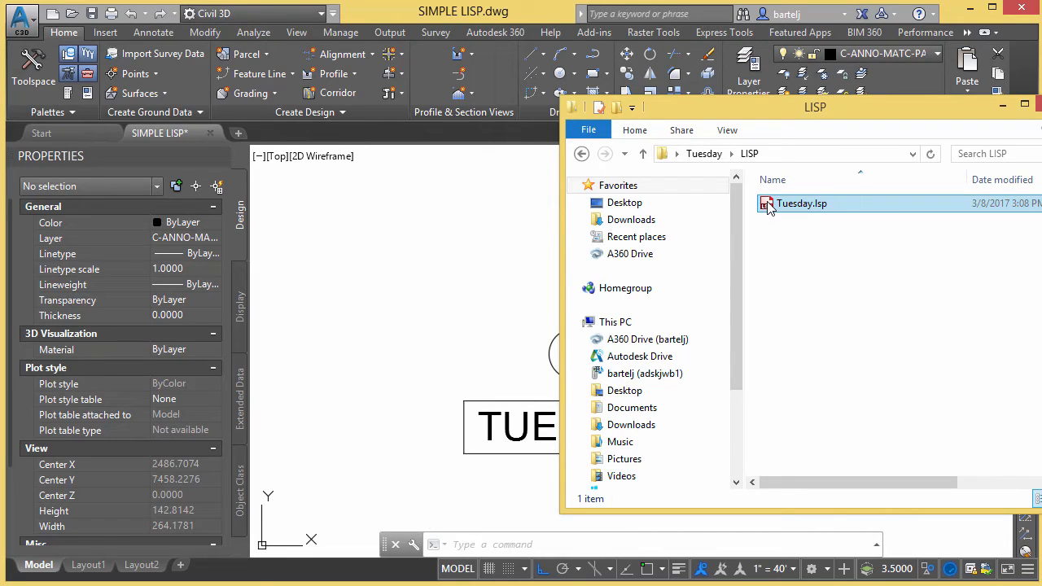
double_click(771, 205)
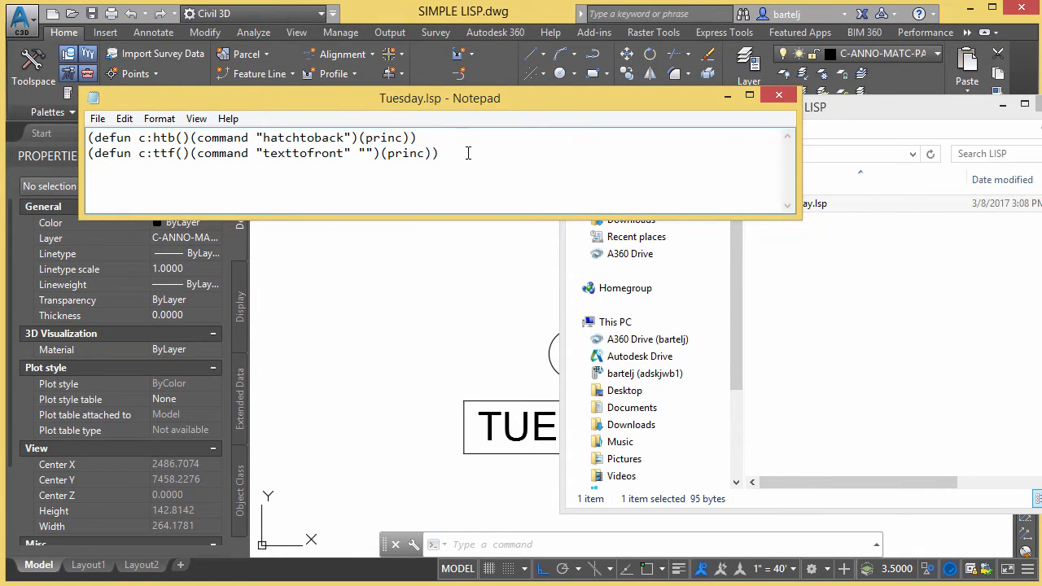
Add the line (defun c:on()(command "-layer" "on" "*" "thaw" "*" "" "unisolateobjects")(princ)) below the ttf line and save Tuesday.lsp.
click(468, 153)
key(Return)
text((defun c:on()(command)
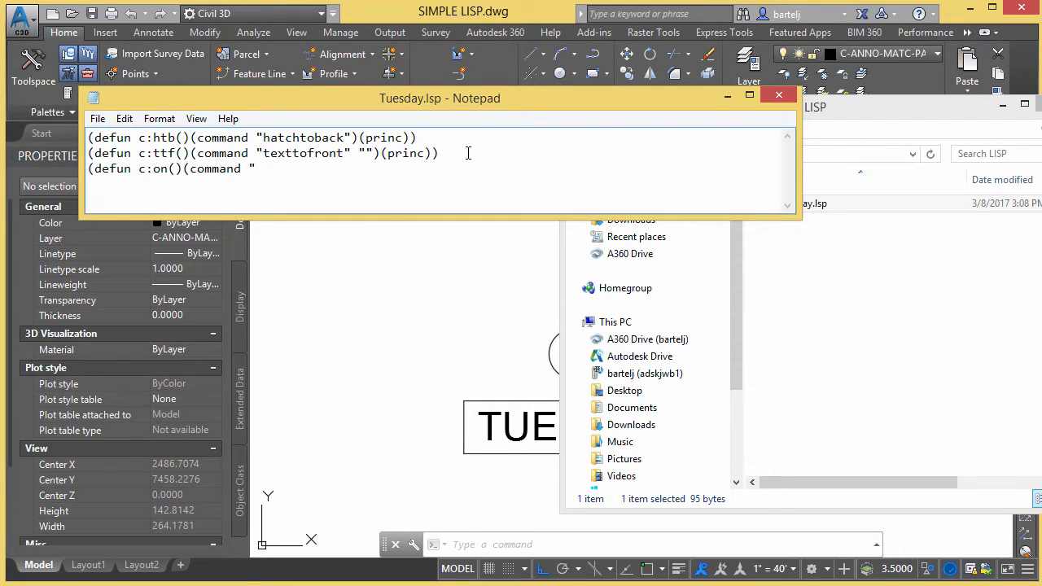
text(-layer" "on" "*" "thaw" "*" "")
text(un)
key(BackSpace)
key(BackSpace)
text("uniso)
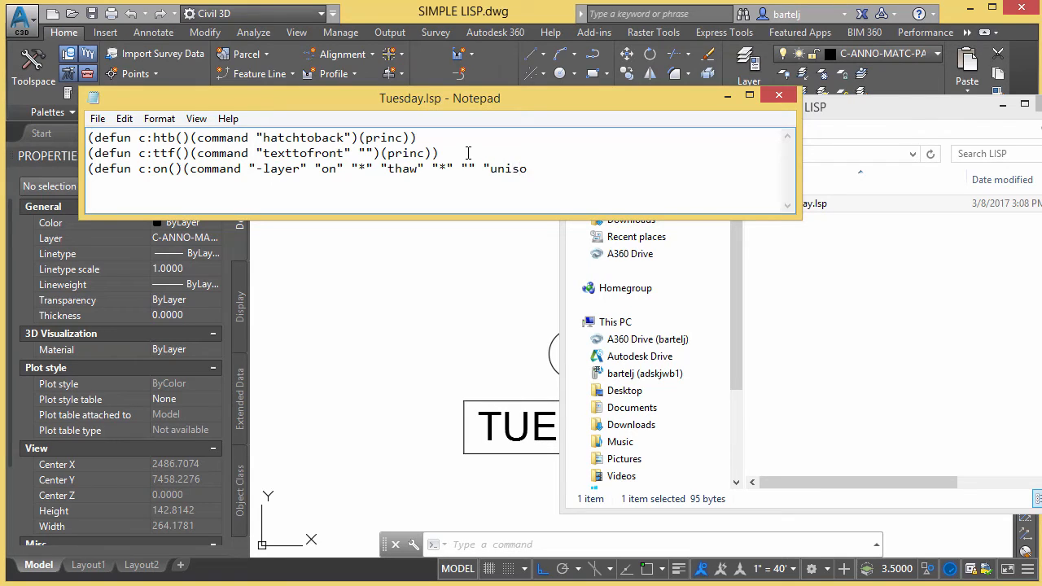
text(lateobjects")(princ)))
click(97, 119)
click(126, 173)
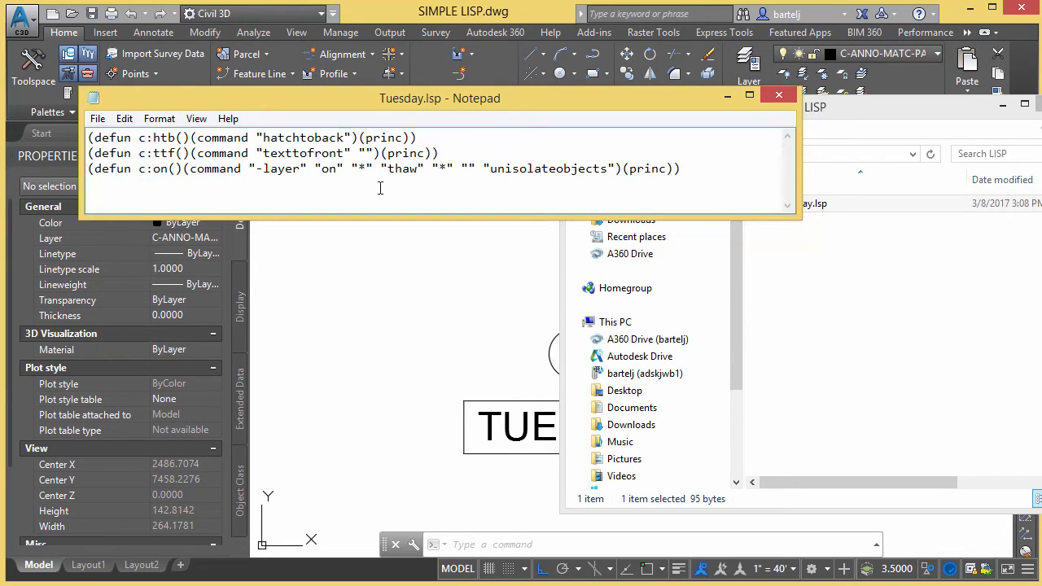
Load the updated Tuesday.lsp into the Civil 3D drawing and run ON to restore all hidden layers and objects.
click(727, 95)
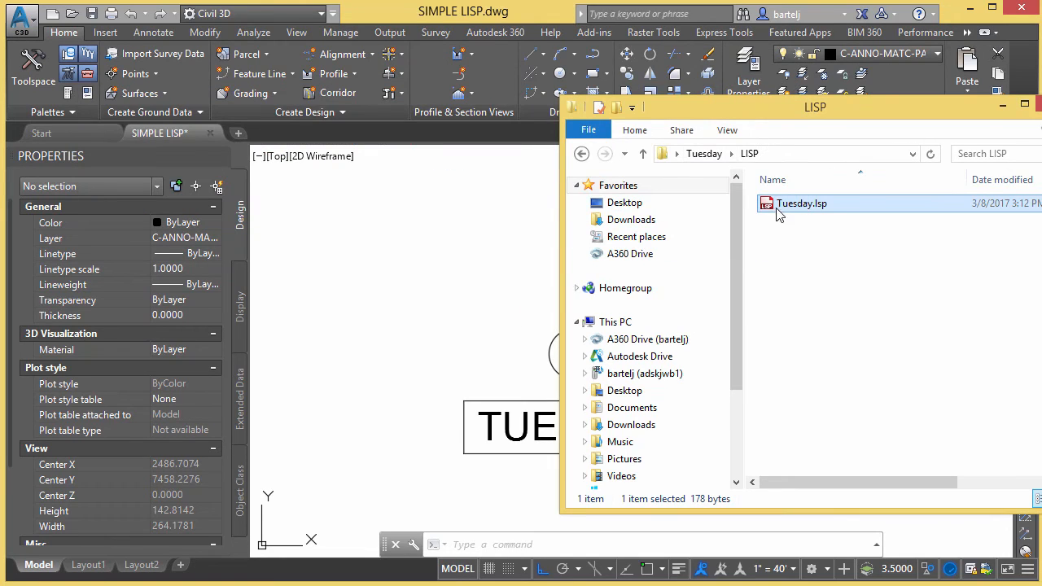
mouse_move(778, 207)
mouse_down()
mouse_move(454, 251)
mouse_move(419, 244)
mouse_up()
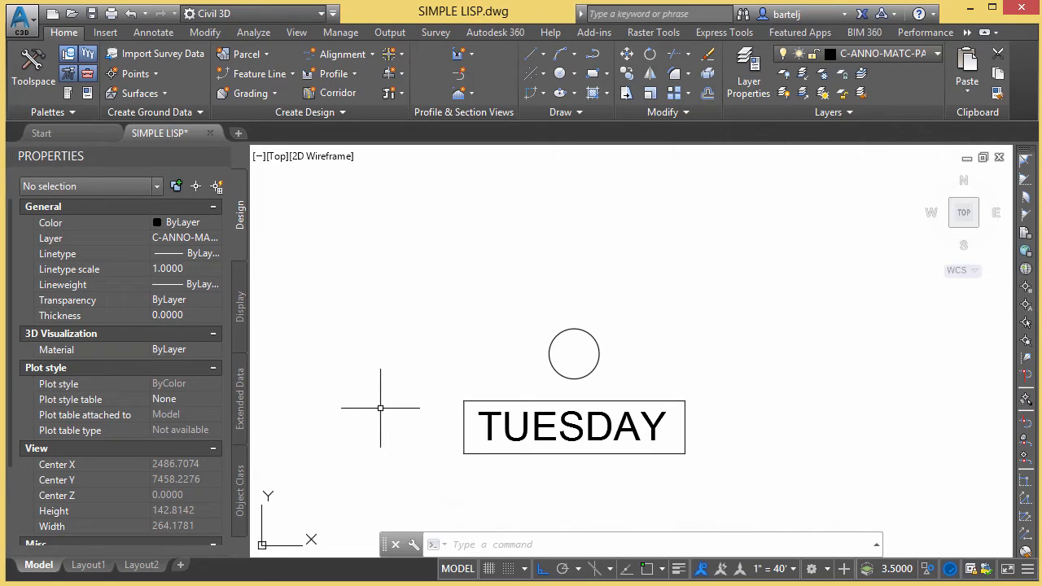
text(ON)
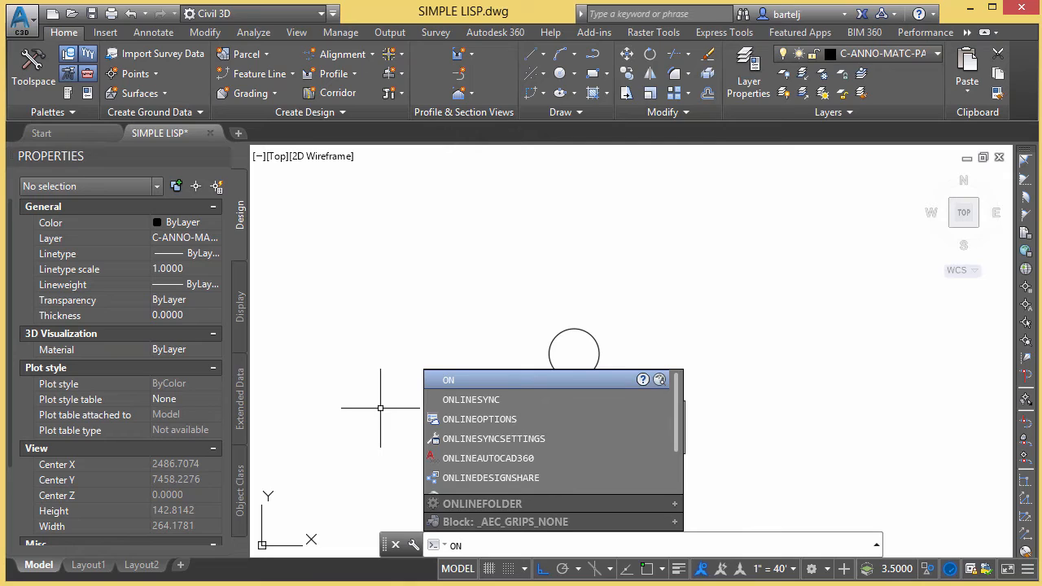
key(Return)
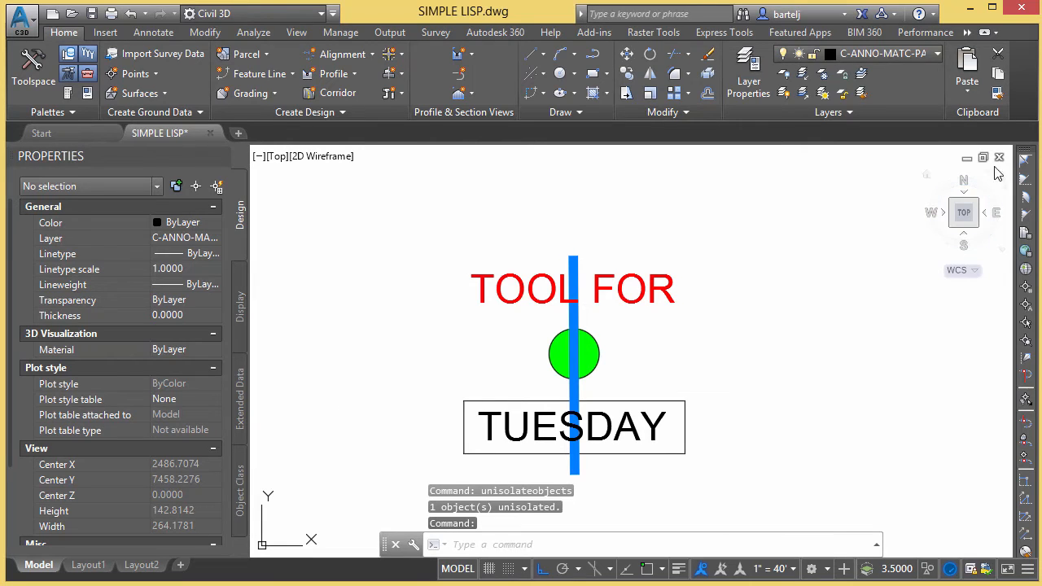
Undock the Transparent Commands toolbar into the drawing area and close it.
mouse_move(1032, 154)
mouse_down()
mouse_move(599, 214)
mouse_move(583, 246)
mouse_move(598, 245)
mouse_up()
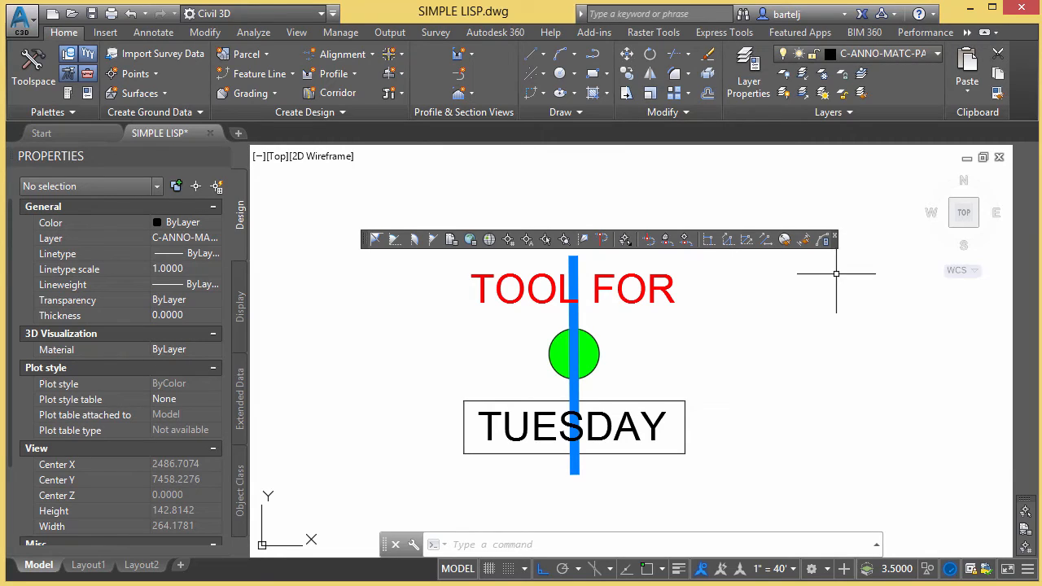
click(836, 236)
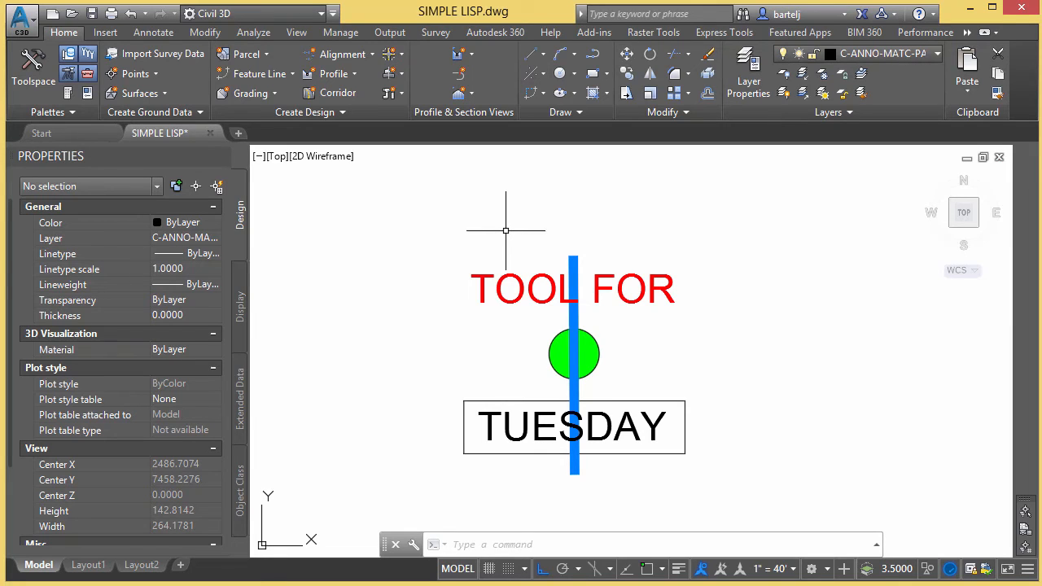
Look up the Transparent Commands toolbar's properties and alias with the CUI command, and close the customization dialog.
text(cui)
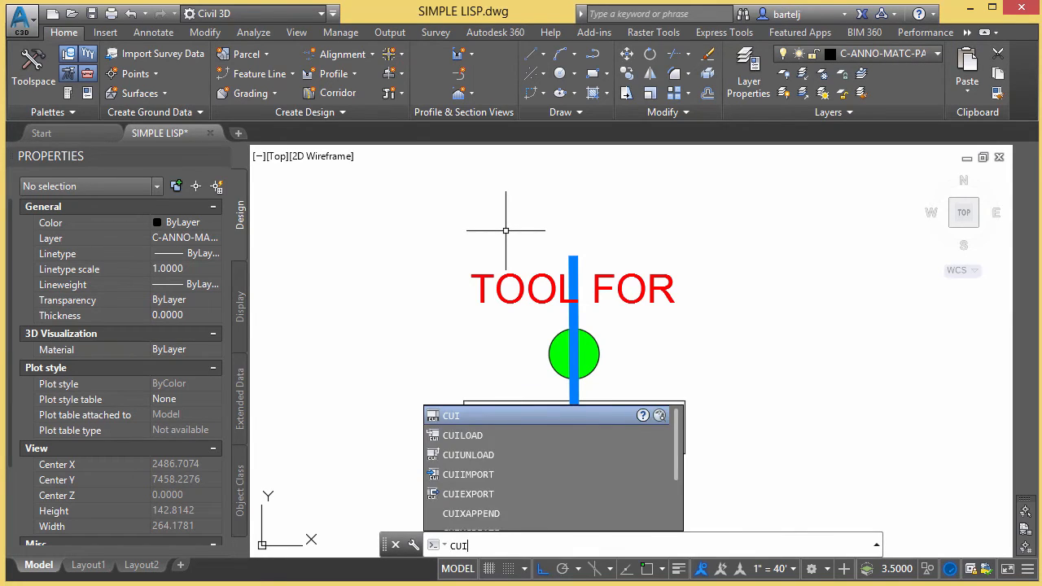
key(Return)
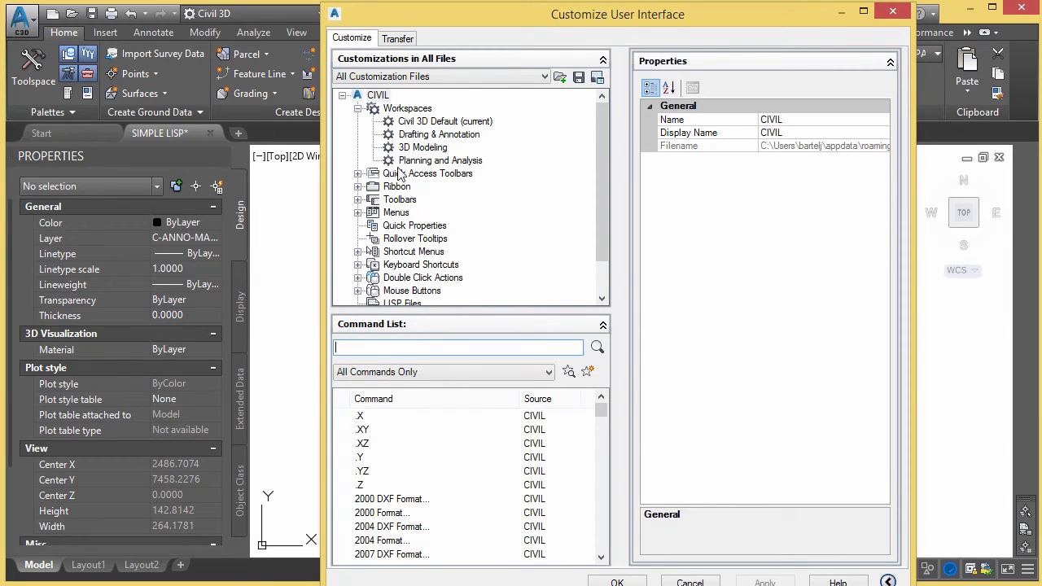
click(357, 200)
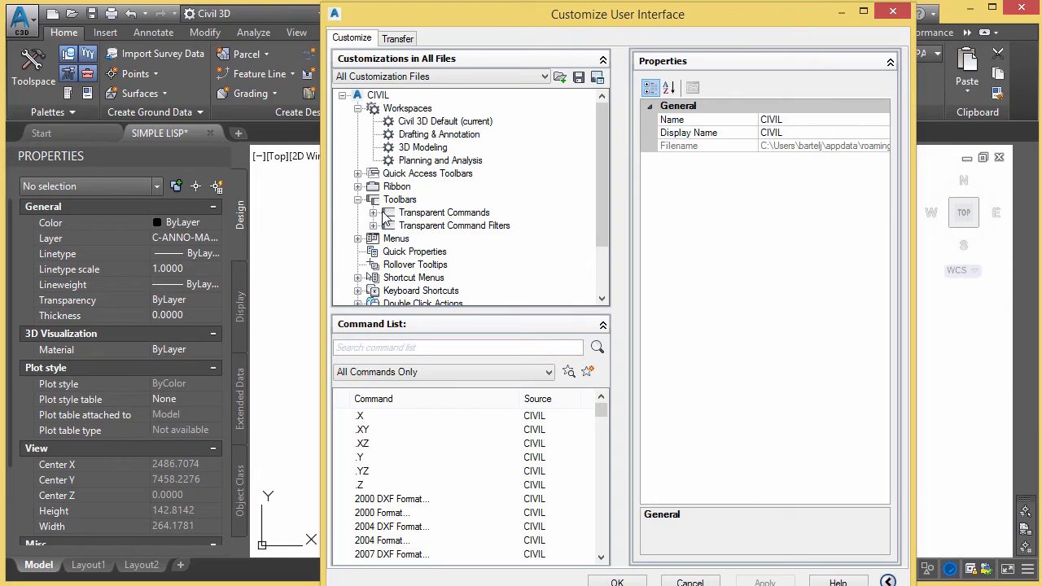
click(373, 213)
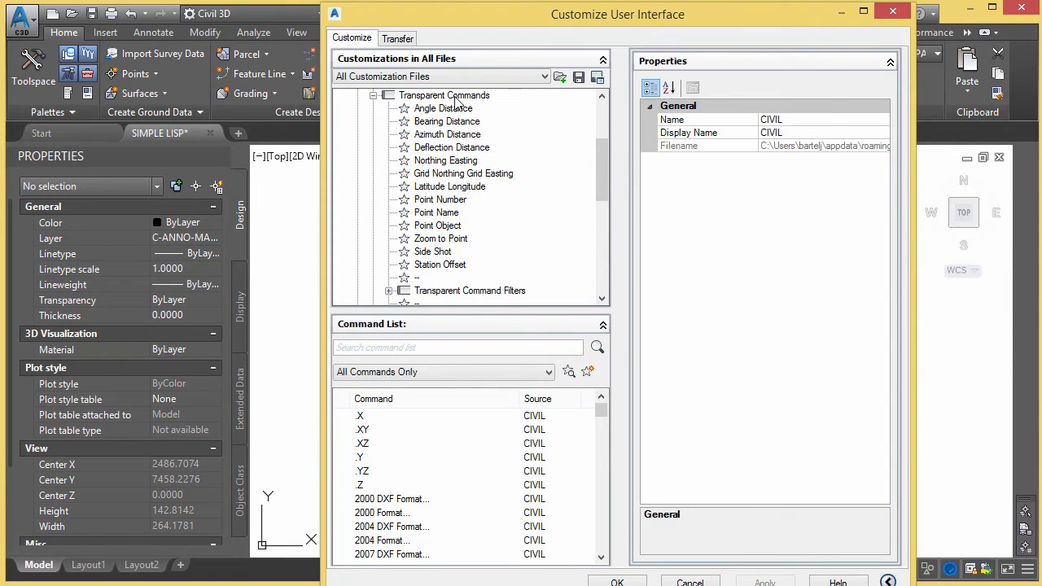
click(442, 97)
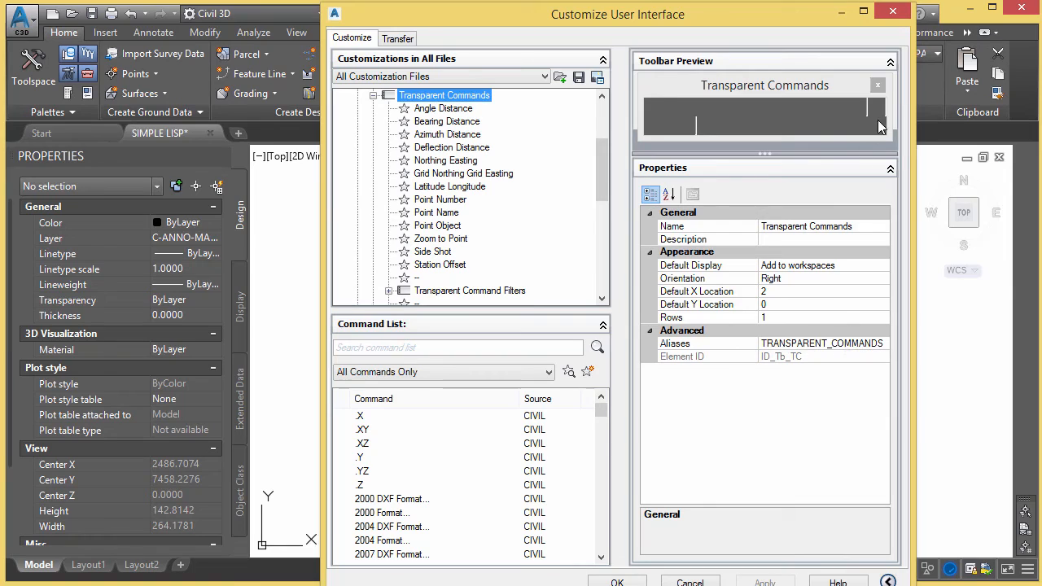
click(893, 13)
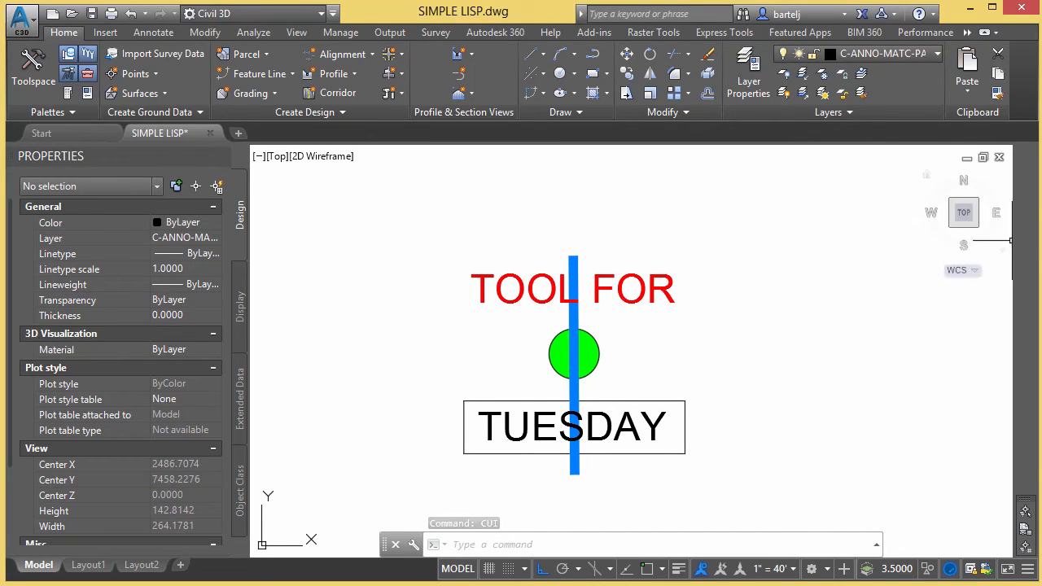
Reopen Tuesday.lsp from the LISP folder in Notepad and place its window fully in view.
click(1040, 240)
click(767, 204)
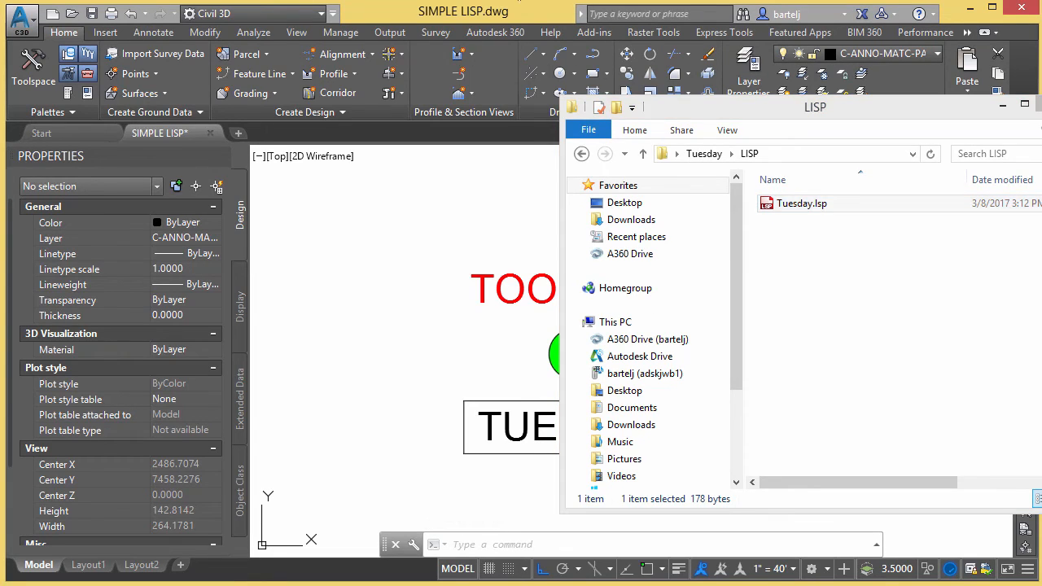
key(Return)
drag(546, 50, 563, 123)
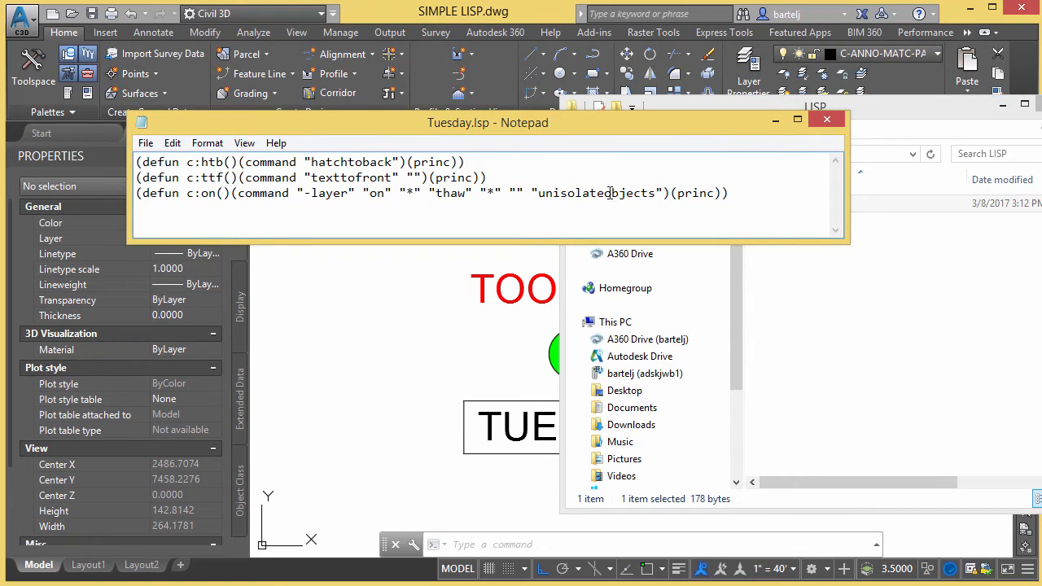
Add the line (defun c:ctc()(command "-toolbar" "civil.transparent_commands" "")(princ)) below the on line and save Tuesday.lsp.
click(729, 192)
text((defun c:ctc()()
text(command)
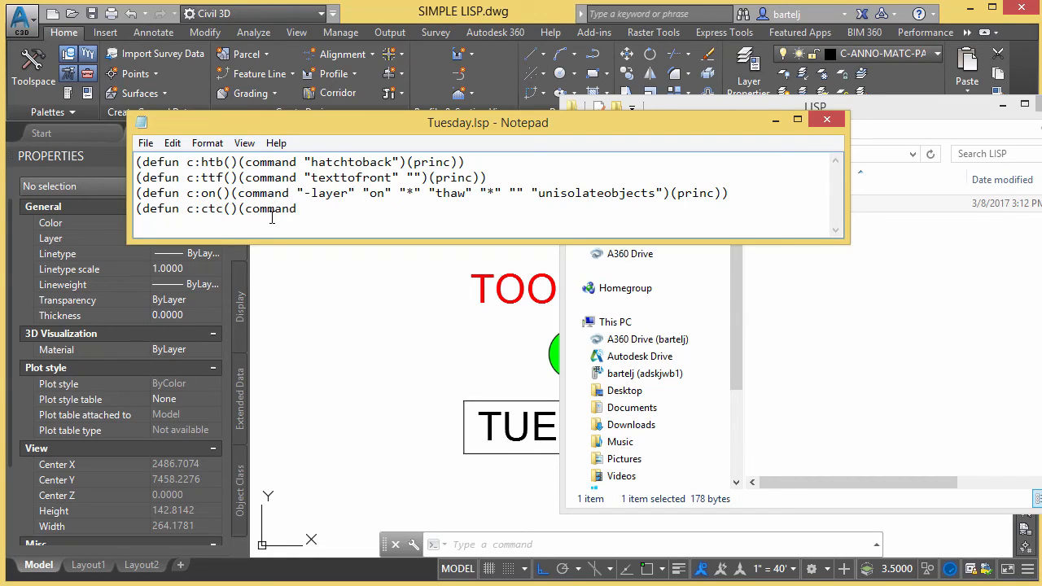
text( ")
text(-toolbar" "cl)
key(BackSpace)
text(ivil.transparent)
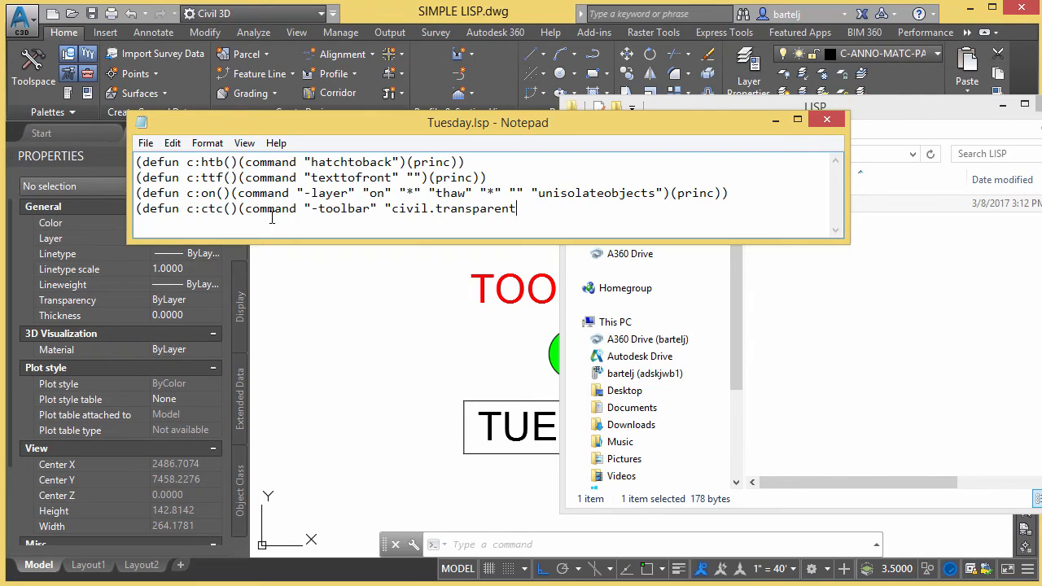
text(_commands)
text("")
text())
text((princ)))
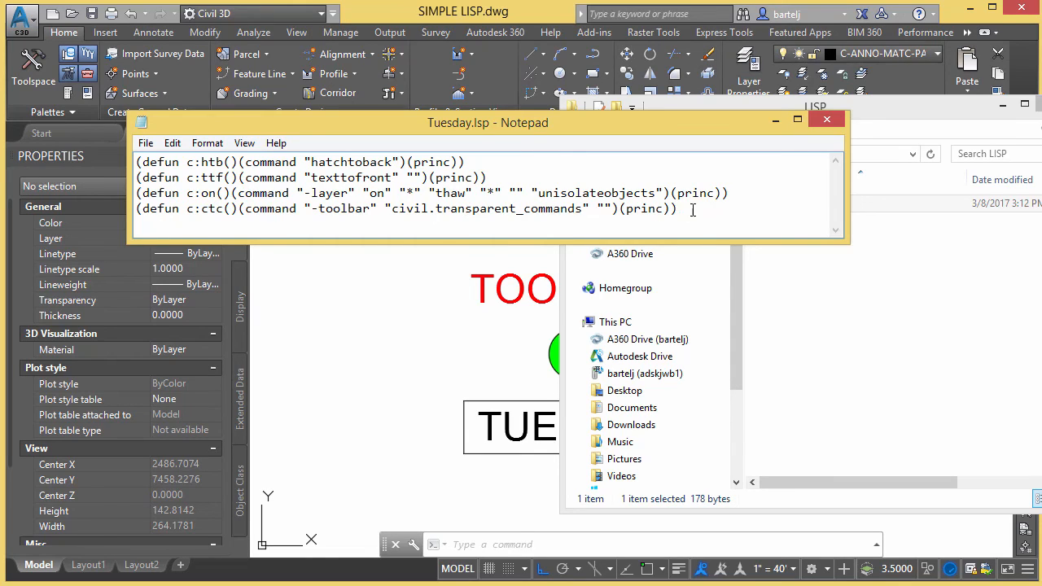
click(145, 142)
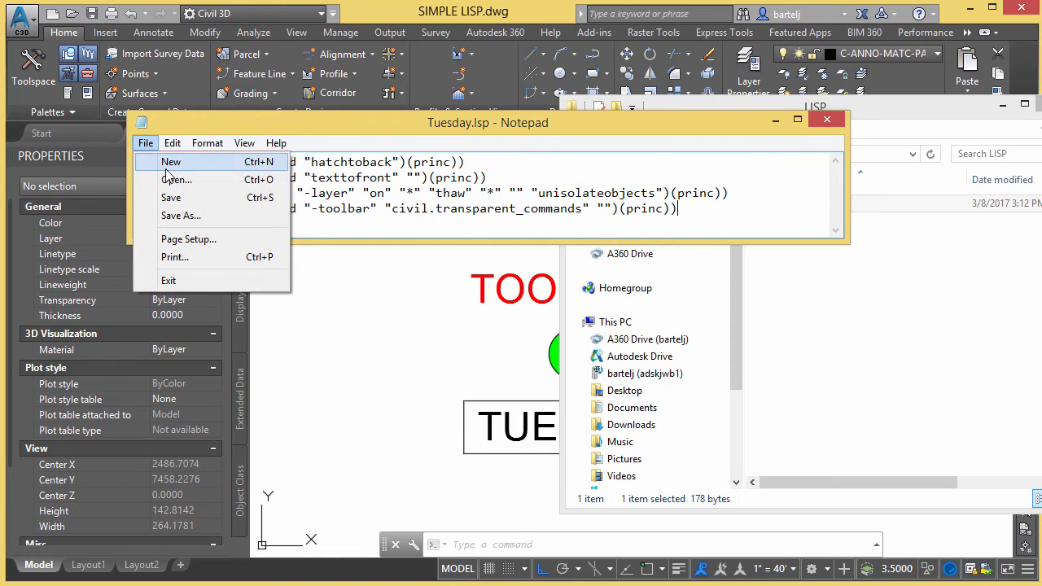
click(189, 197)
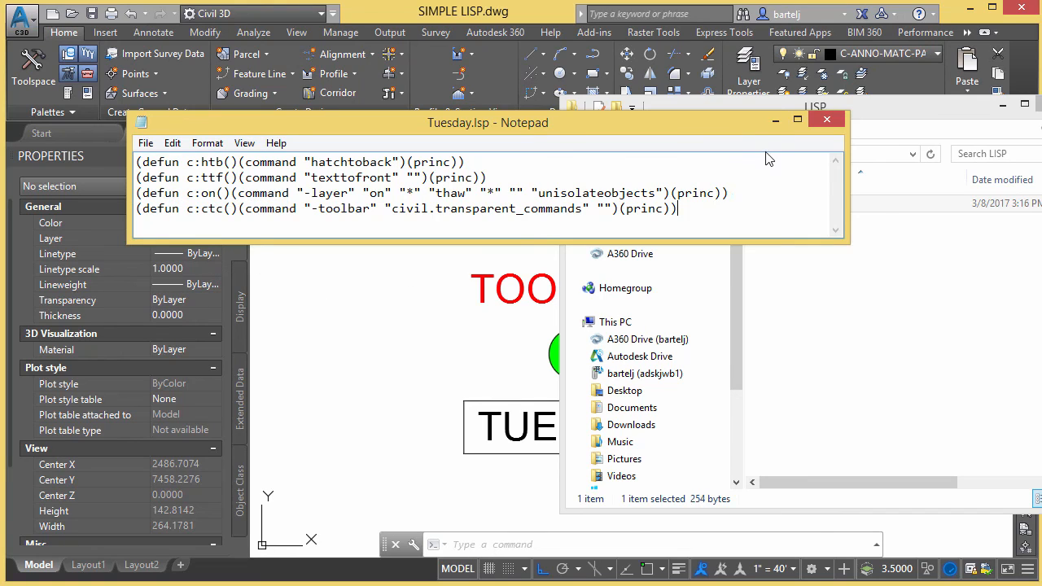
Load the updated Tuesday.lsp with the ctc command into the Civil 3D drawing.
click(774, 120)
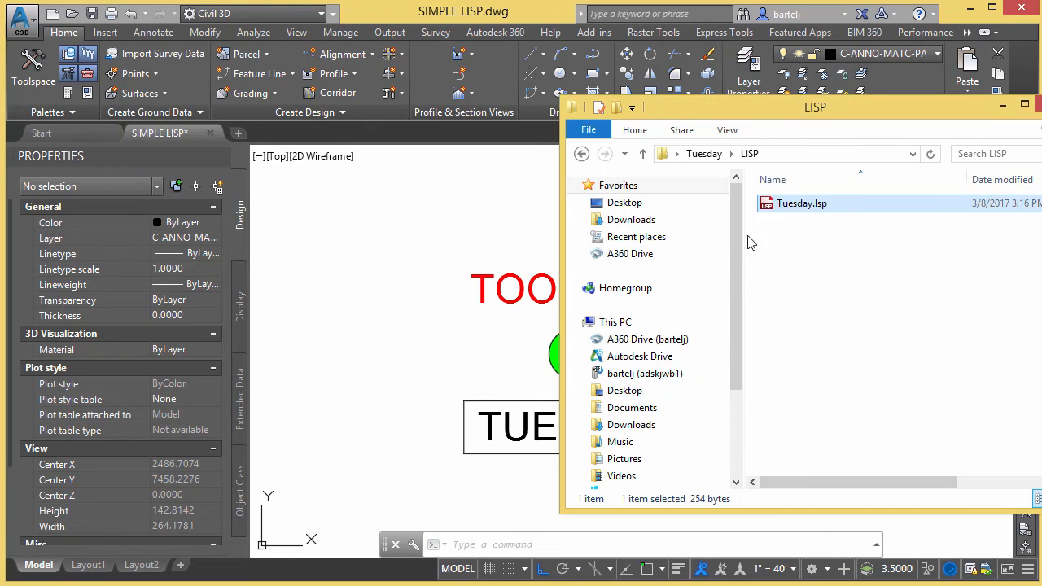
mouse_move(768, 205)
mouse_down()
mouse_move(692, 244)
mouse_move(398, 238)
mouse_up()
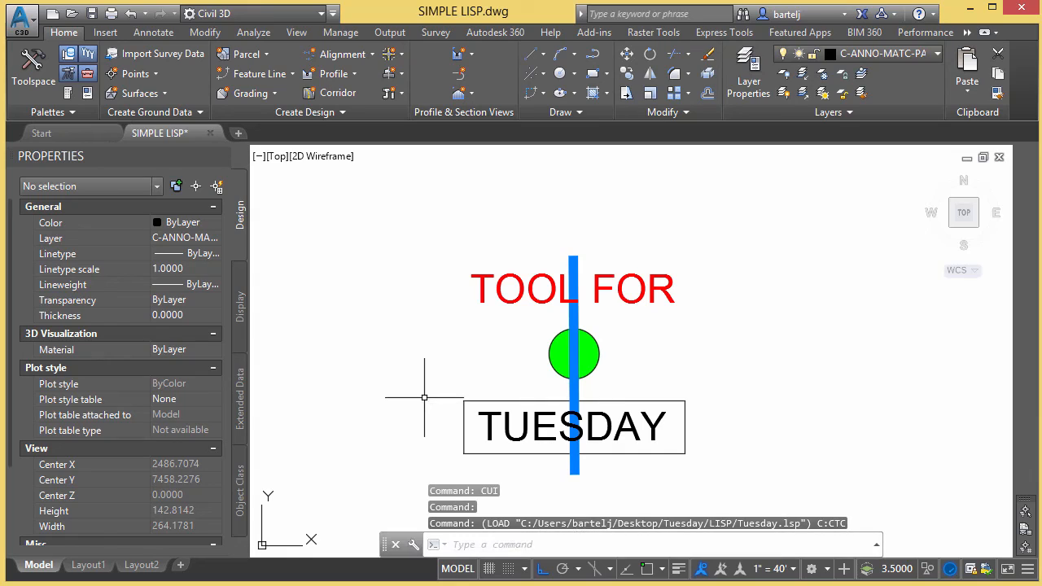
Run CTC to show the Transparent Commands toolbar and dock it vertically in its former place beside the drawing area.
text(CTC)
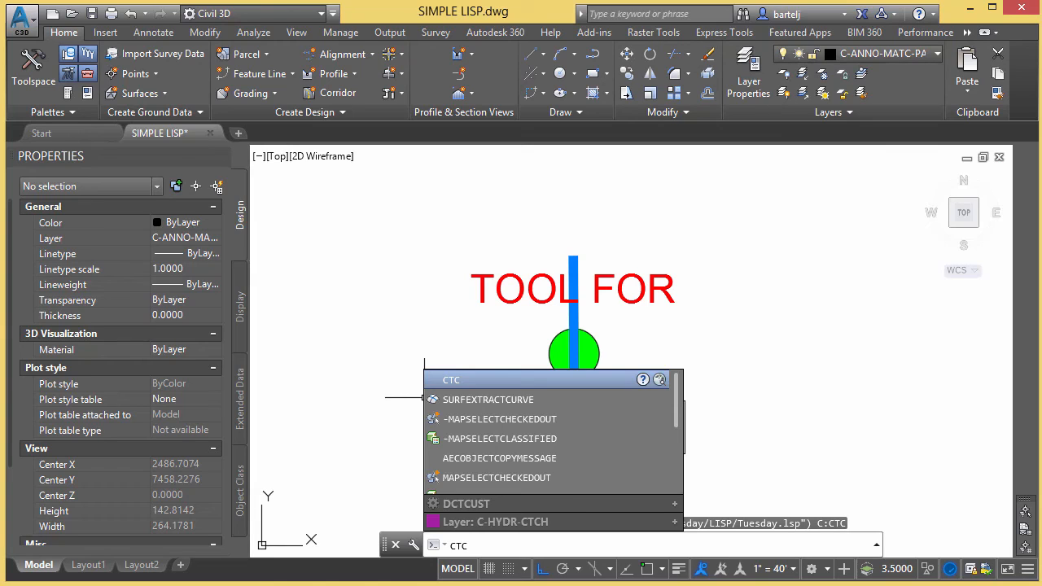
key(Return)
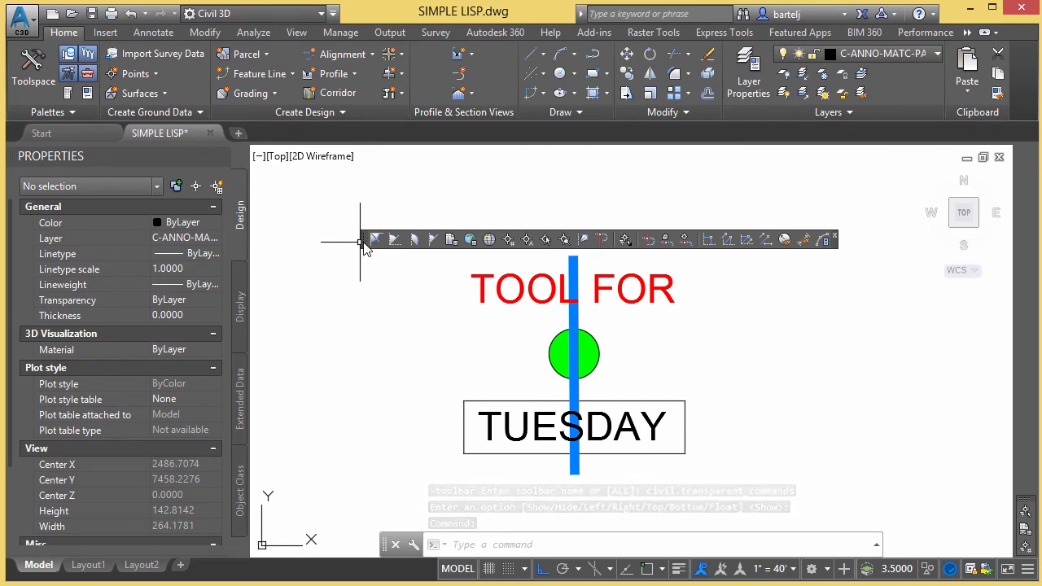
mouse_move(364, 244)
mouse_down()
mouse_move(411, 231)
mouse_move(627, 226)
mouse_move(893, 236)
mouse_move(1027, 214)
mouse_up()
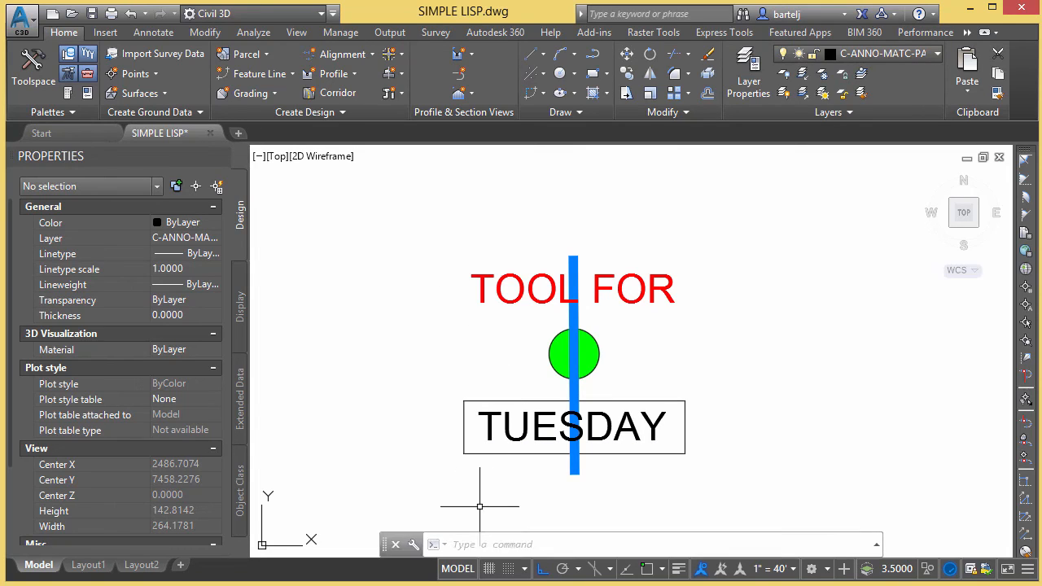
Check the command suggestions offered for the abbreviation EX.
text(CT)
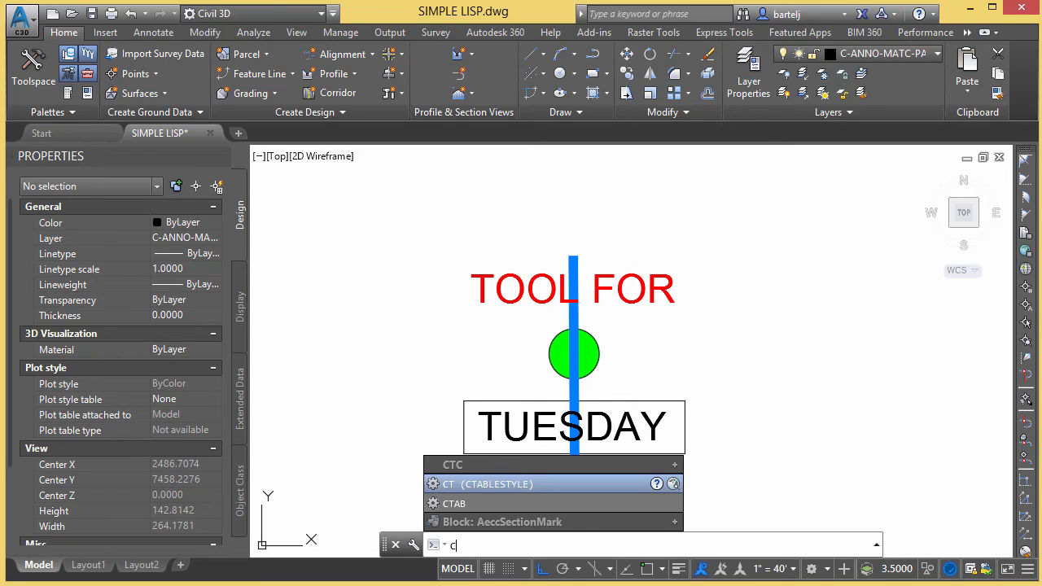
key(BackSpace)
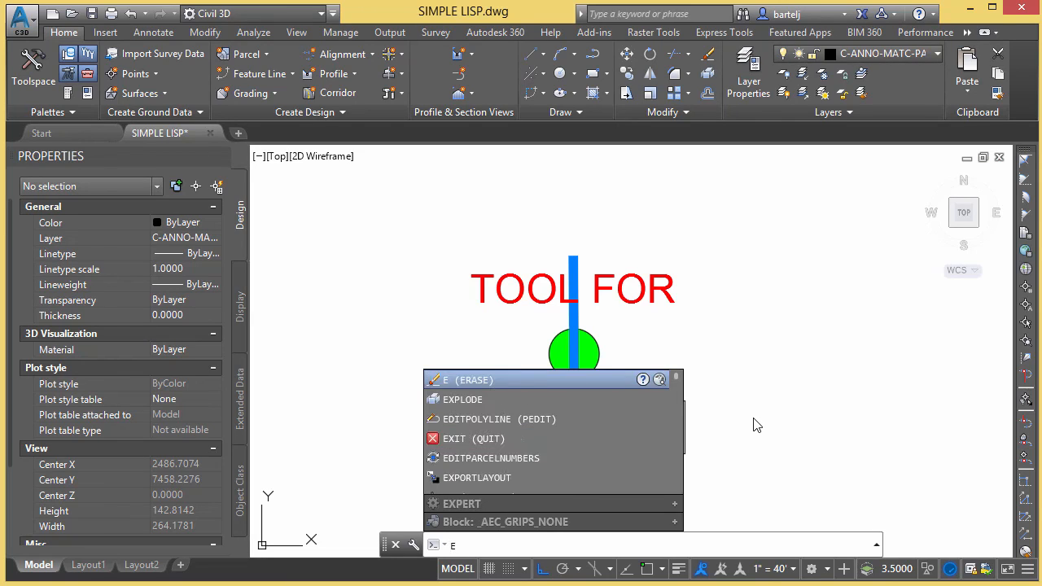
text(x)
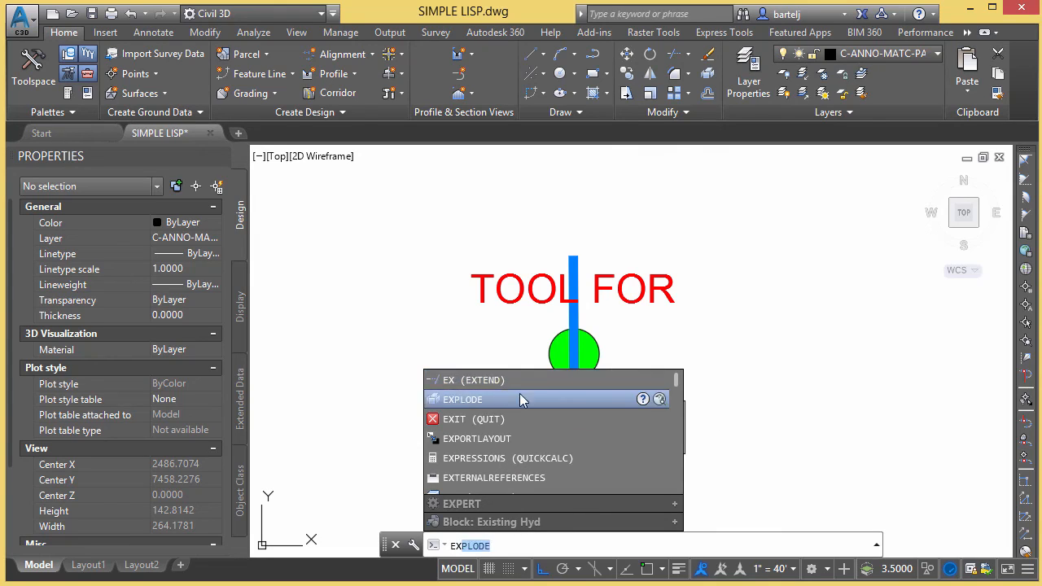